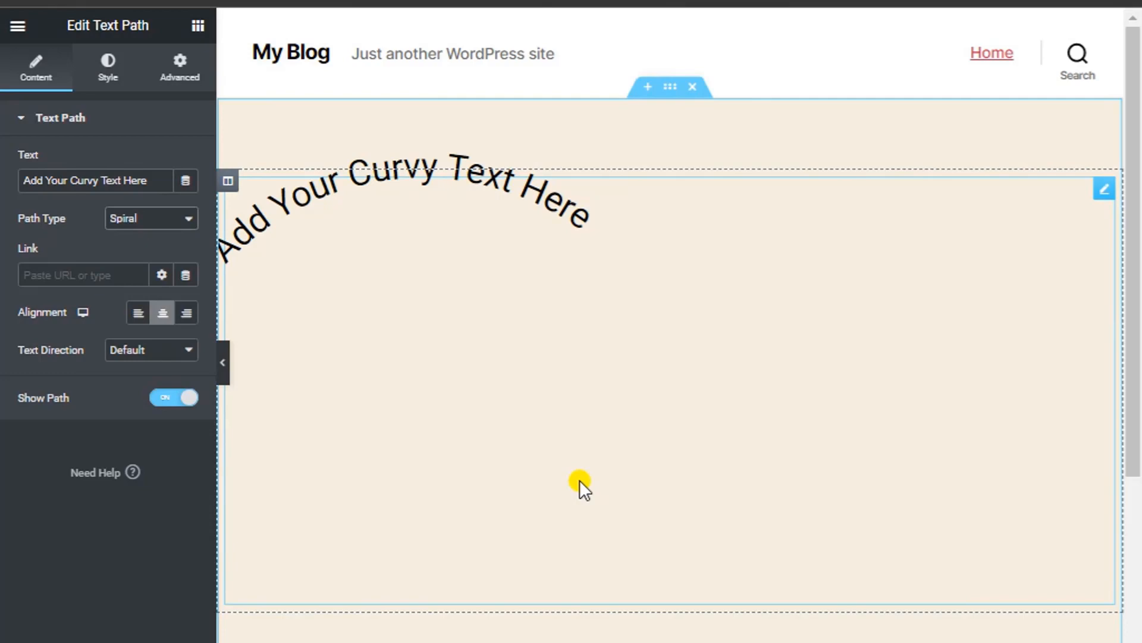
# Search the widgets for 'text p' and drag a Text Path widget onto the page.
pyautogui.click(195, 29)
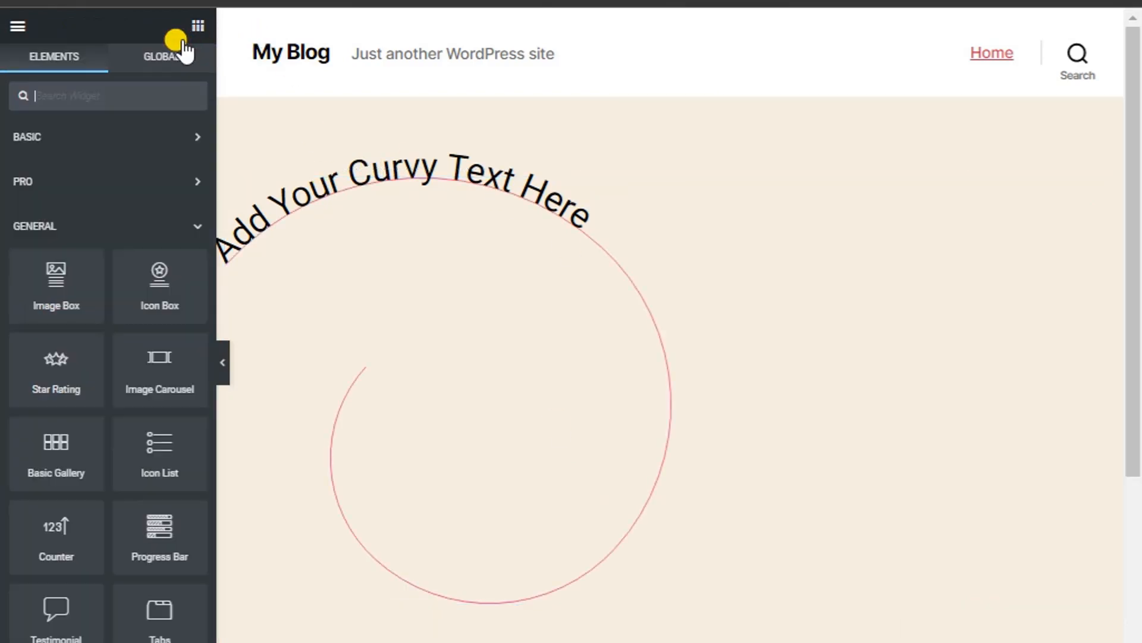
pyautogui.scroll(-10, 91, 396)
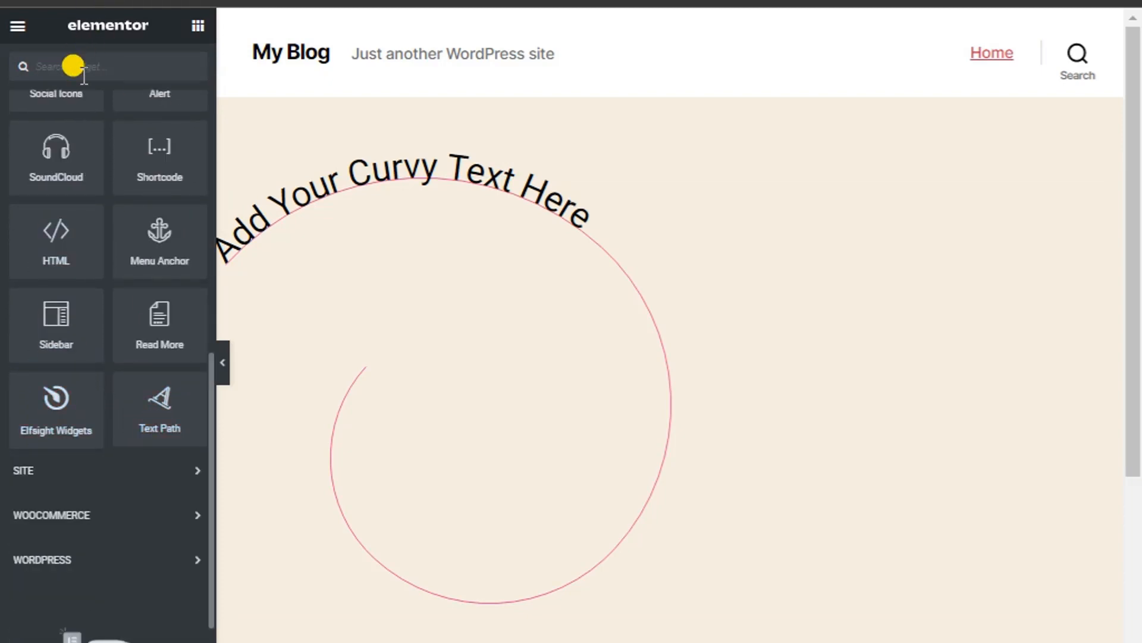
pyautogui.write('text p')
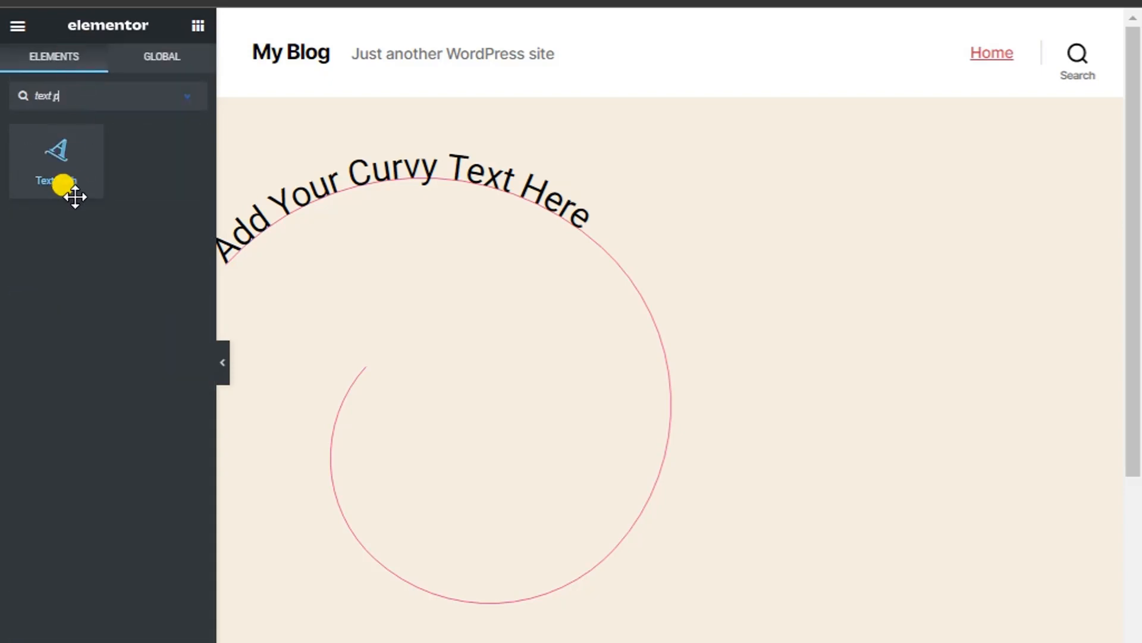
pyautogui.moveTo(61, 184); pyautogui.dragTo(644, 595)
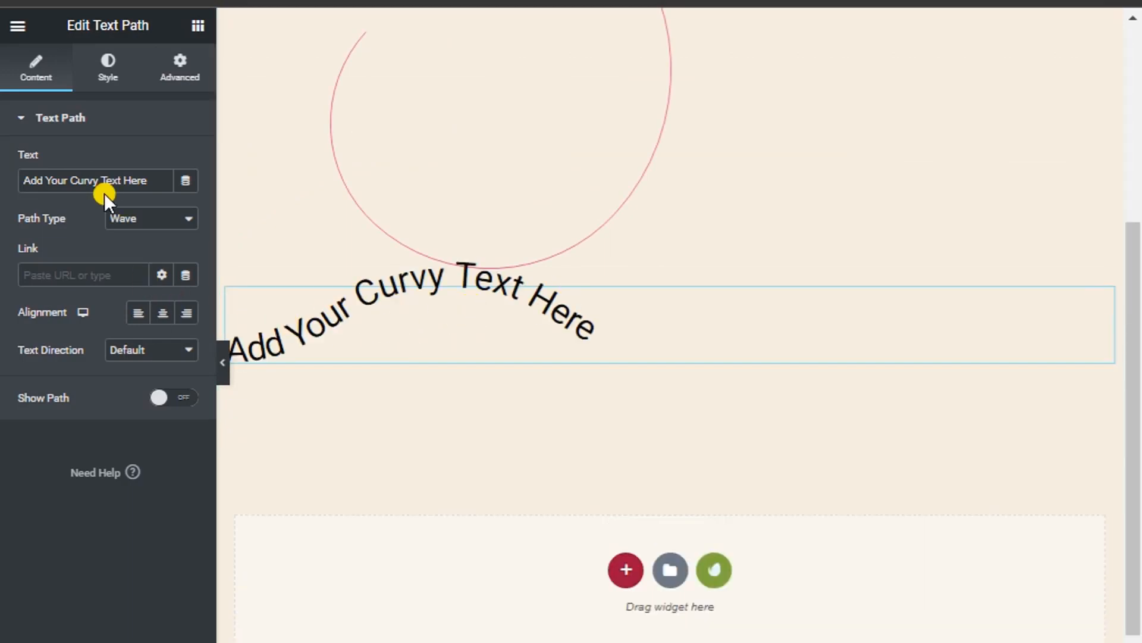
# Delete the old spiral text section and drop Text Path into the empty drop zone.
pyautogui.scroll(5, 708, 222)
pyautogui.click(692, 87)
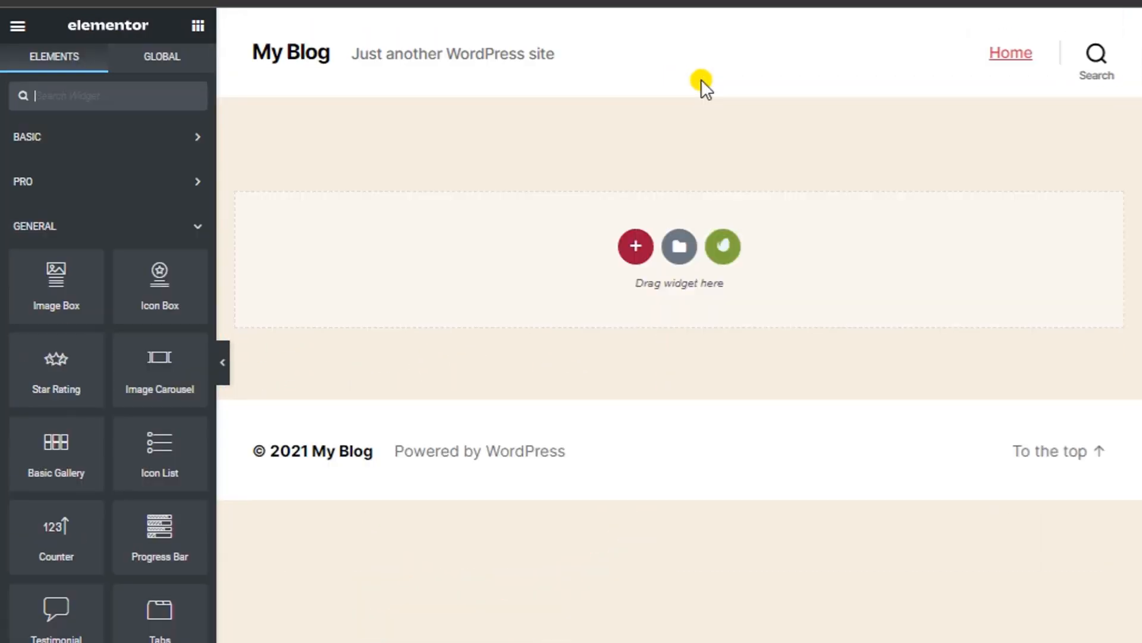
pyautogui.scroll(-12, 135, 470)
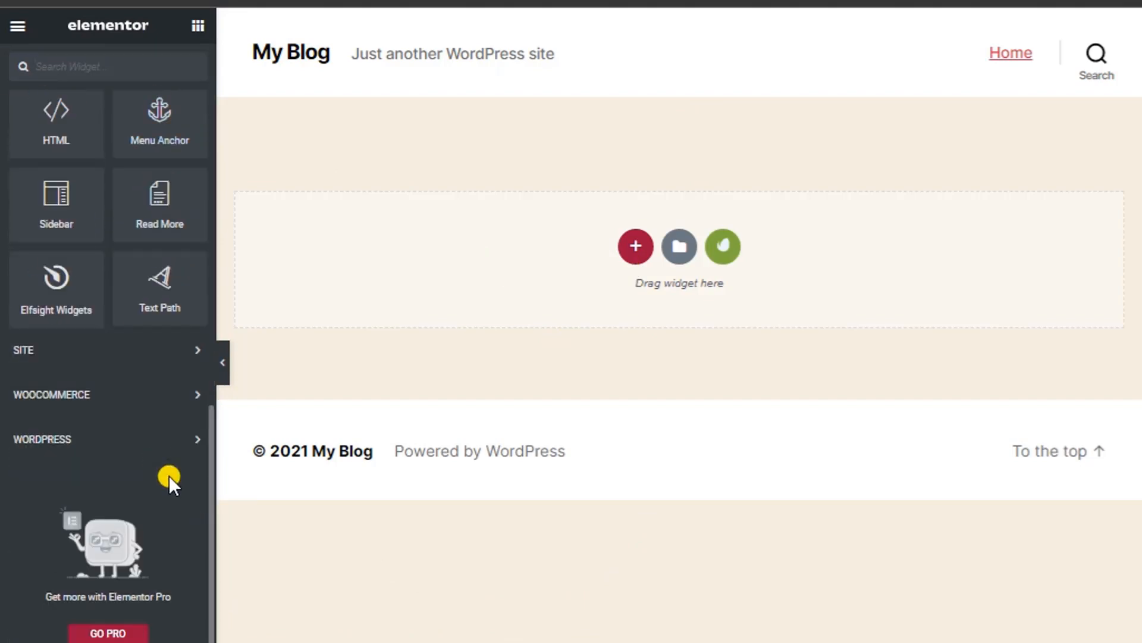
pyautogui.moveTo(182, 287); pyautogui.dragTo(655, 252)
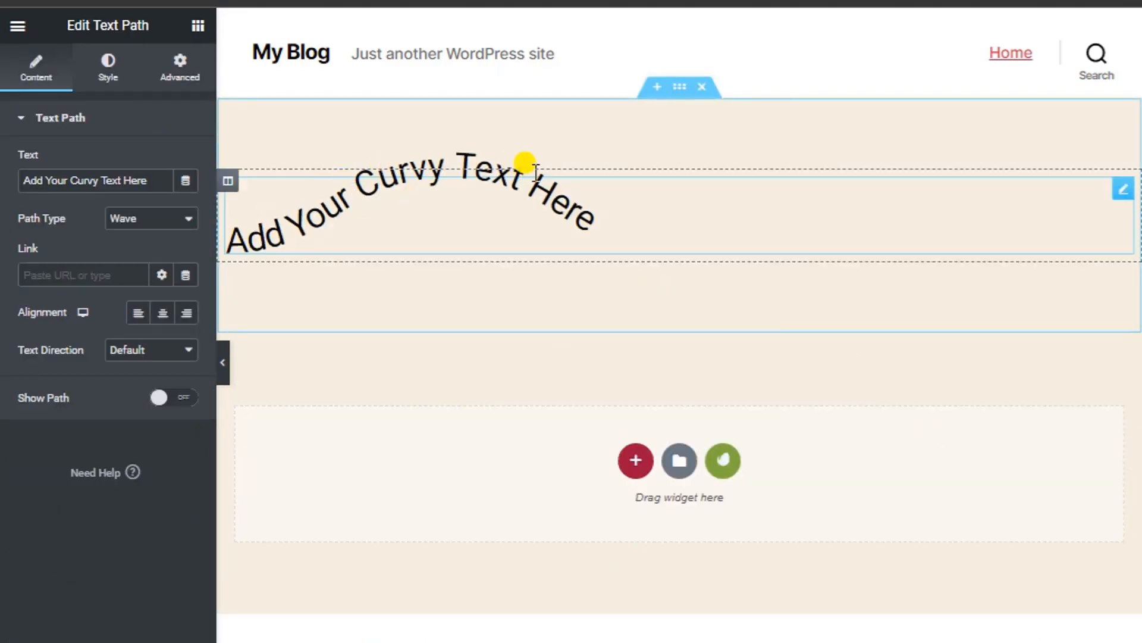
# Replace the 'Add Your Curvy Text Here' placeholder with the freelancer's name.
pyautogui.moveTo(143, 180); pyautogui.dragTo(5, 193)
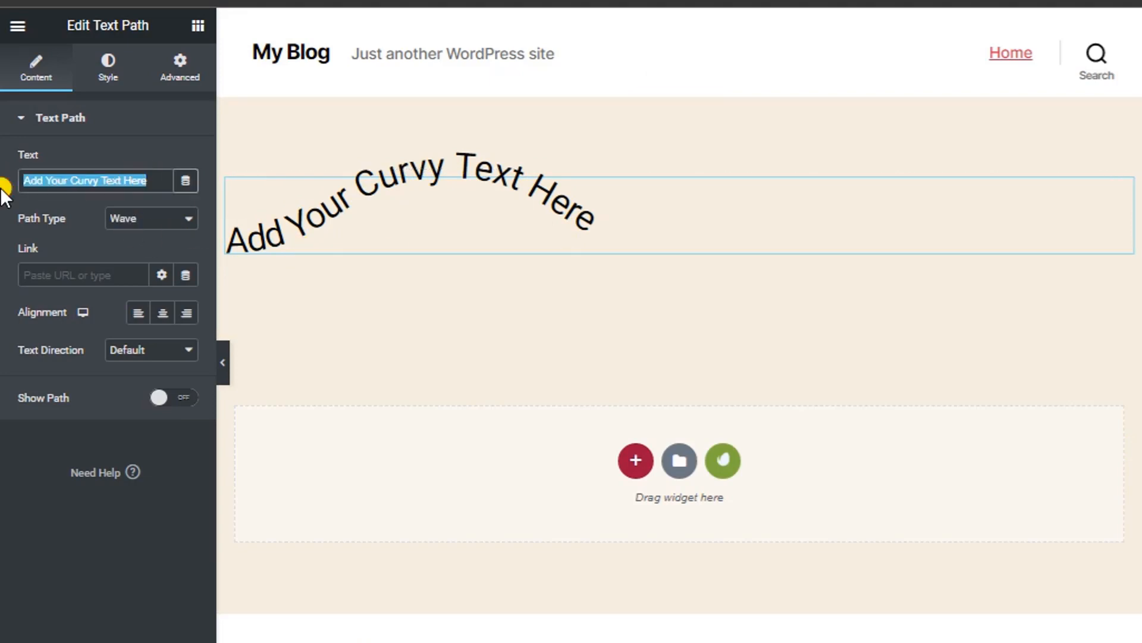
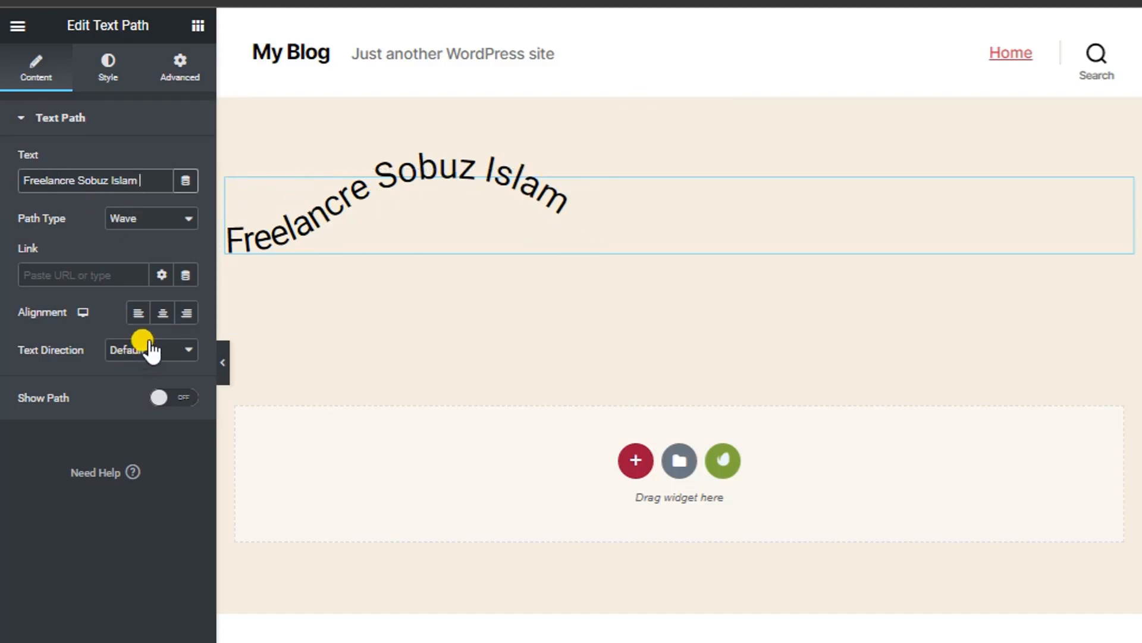
pyautogui.click(128, 219)
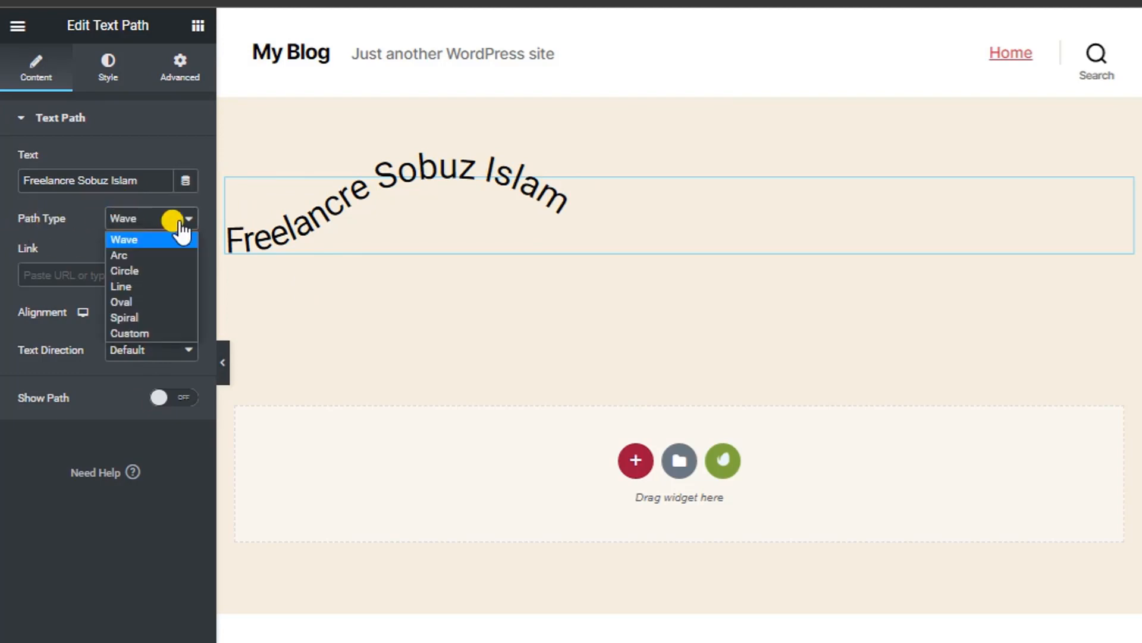
pyautogui.click(132, 254)
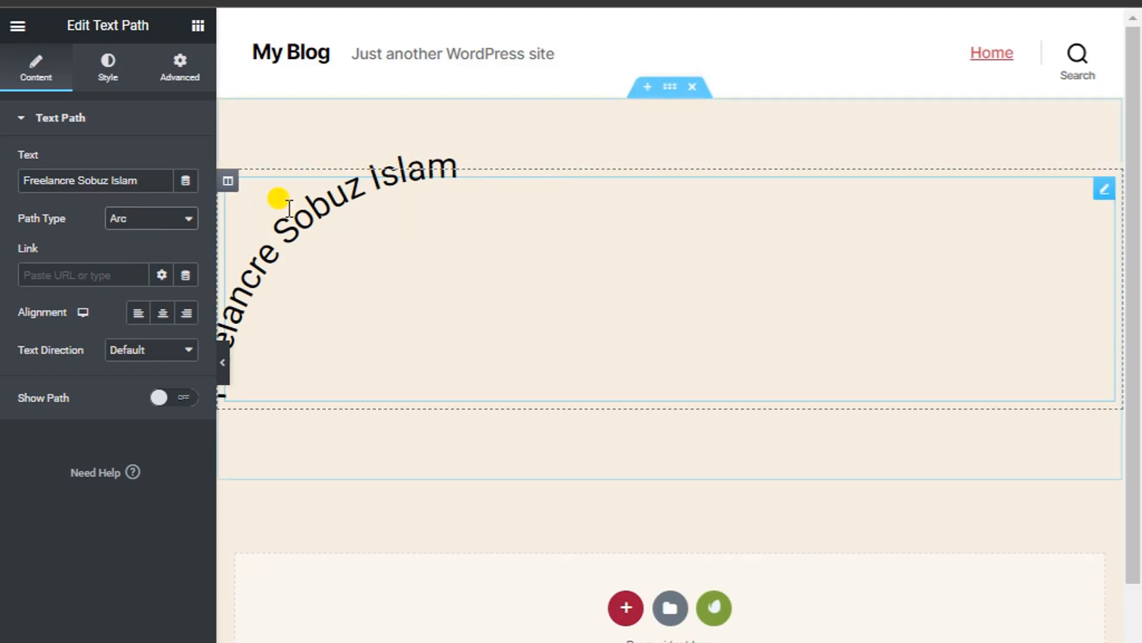
pyautogui.click(128, 222)
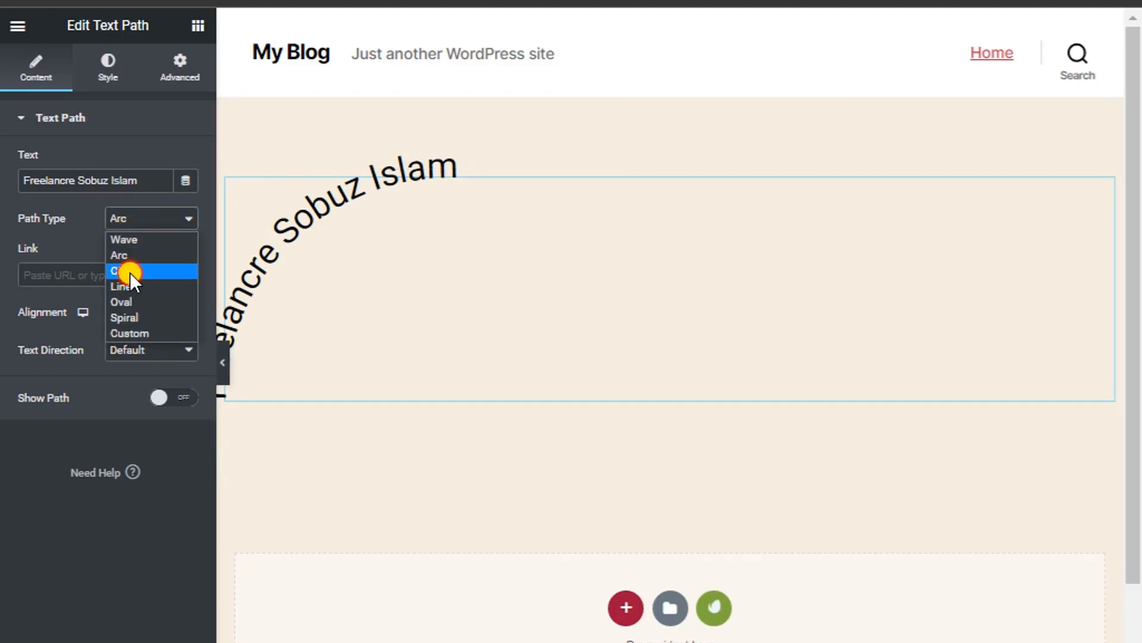
pyautogui.click(129, 273)
pyautogui.click(134, 223)
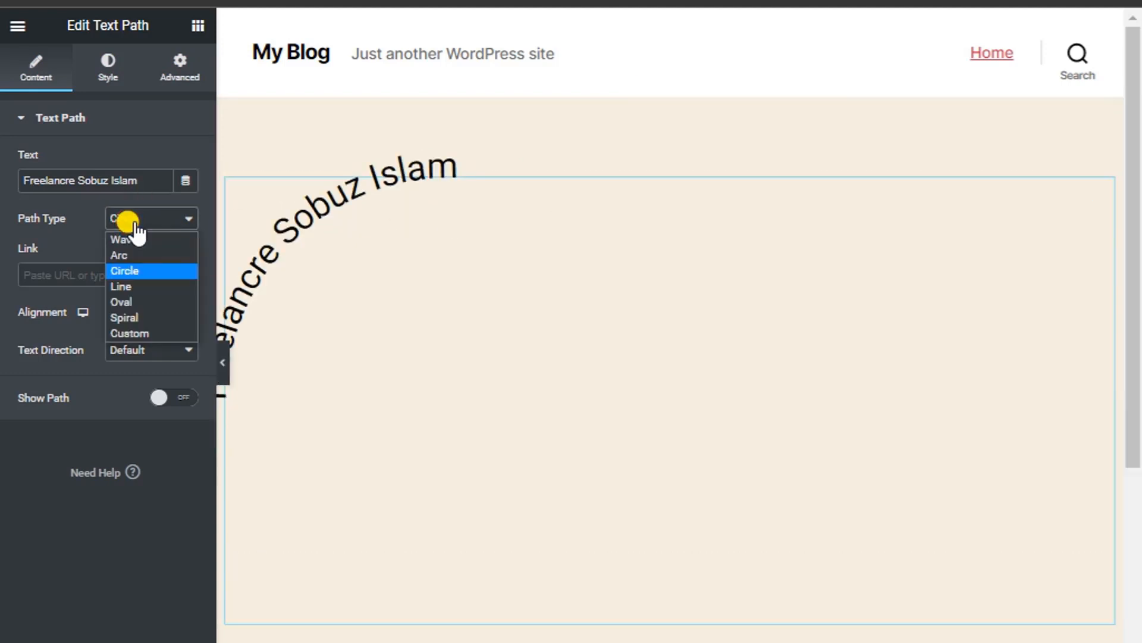
pyautogui.click(131, 287)
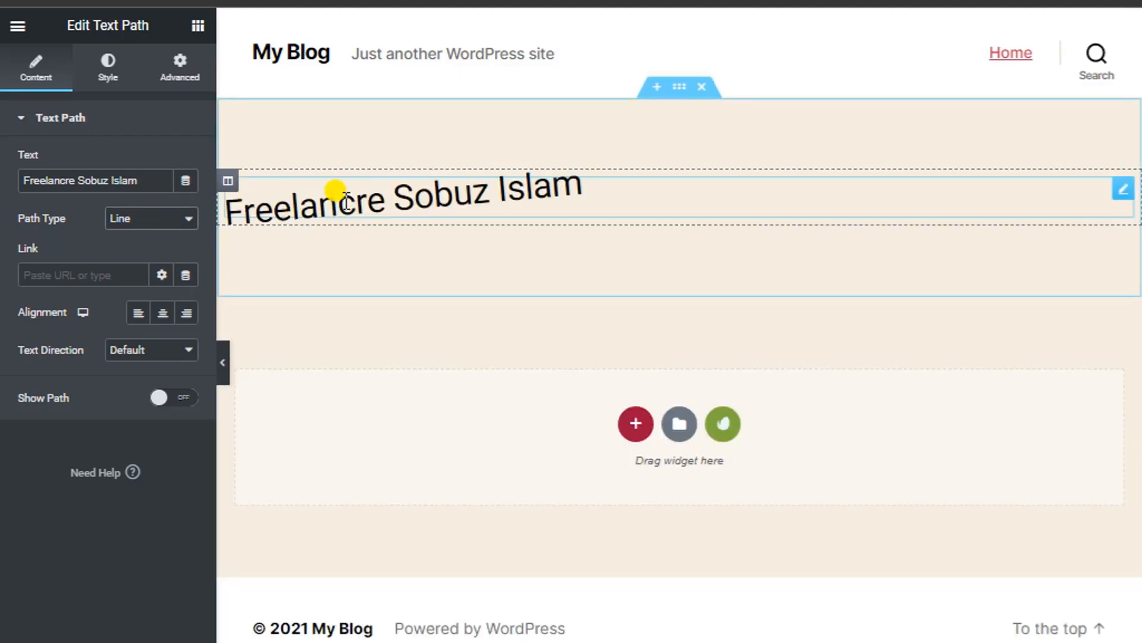
pyautogui.click(161, 232)
pyautogui.click(125, 298)
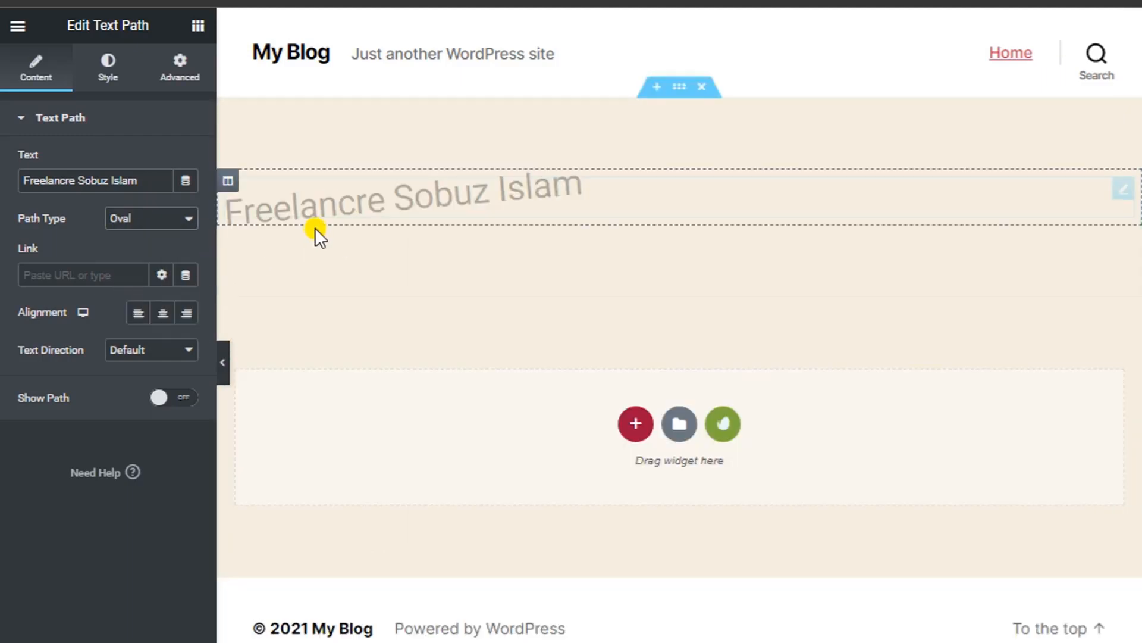
pyautogui.click(118, 221)
pyautogui.click(154, 317)
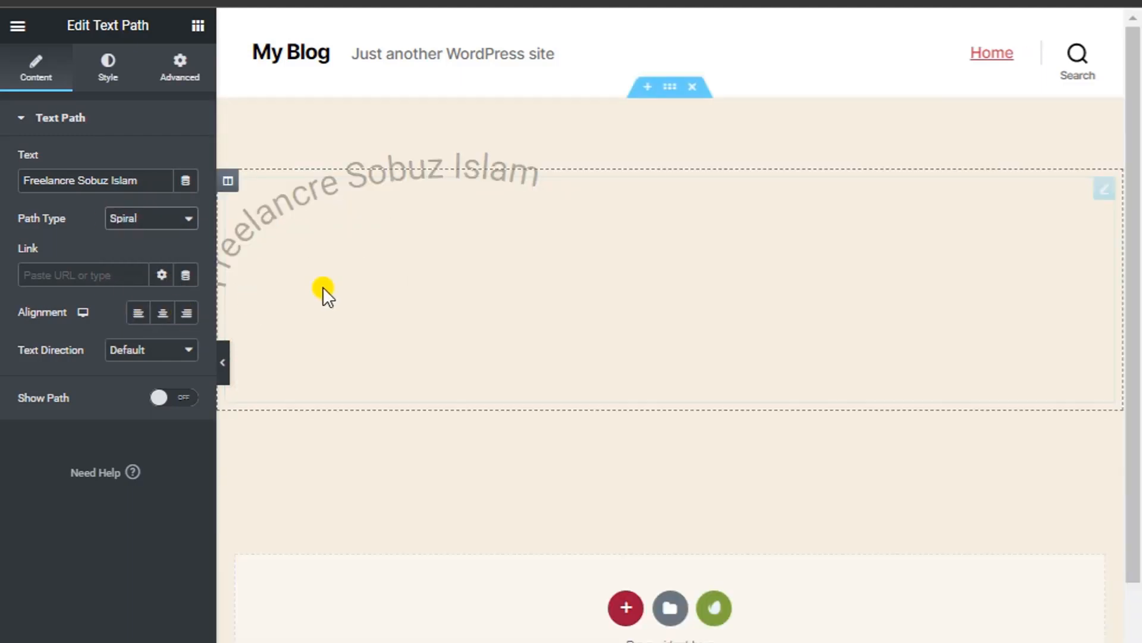
pyautogui.click(166, 219)
pyautogui.click(124, 239)
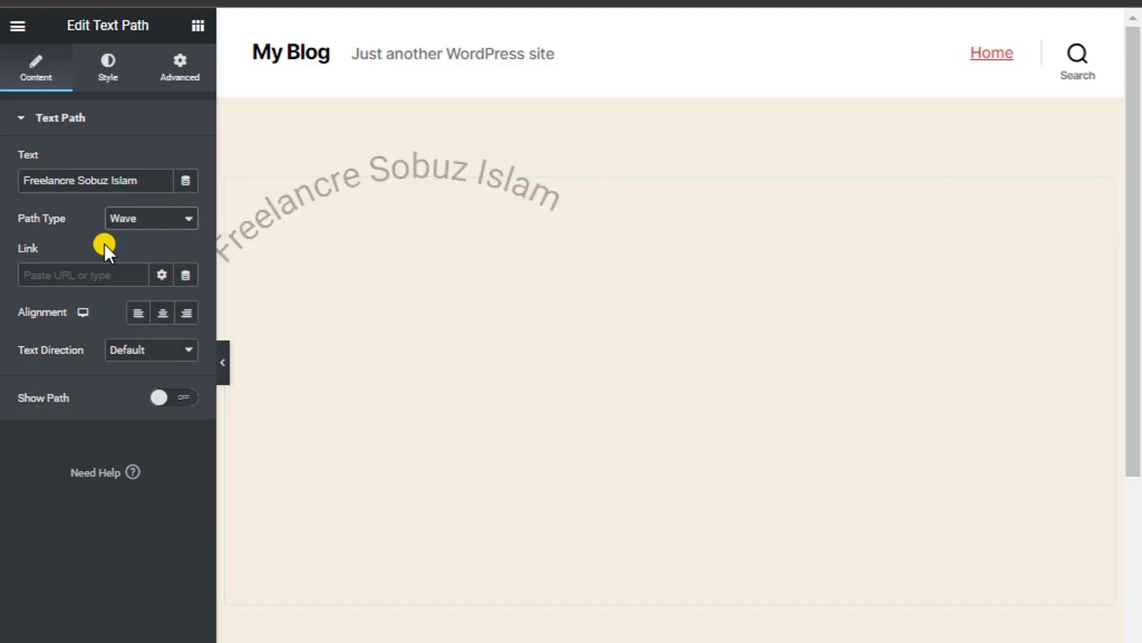
pyautogui.click(30, 275)
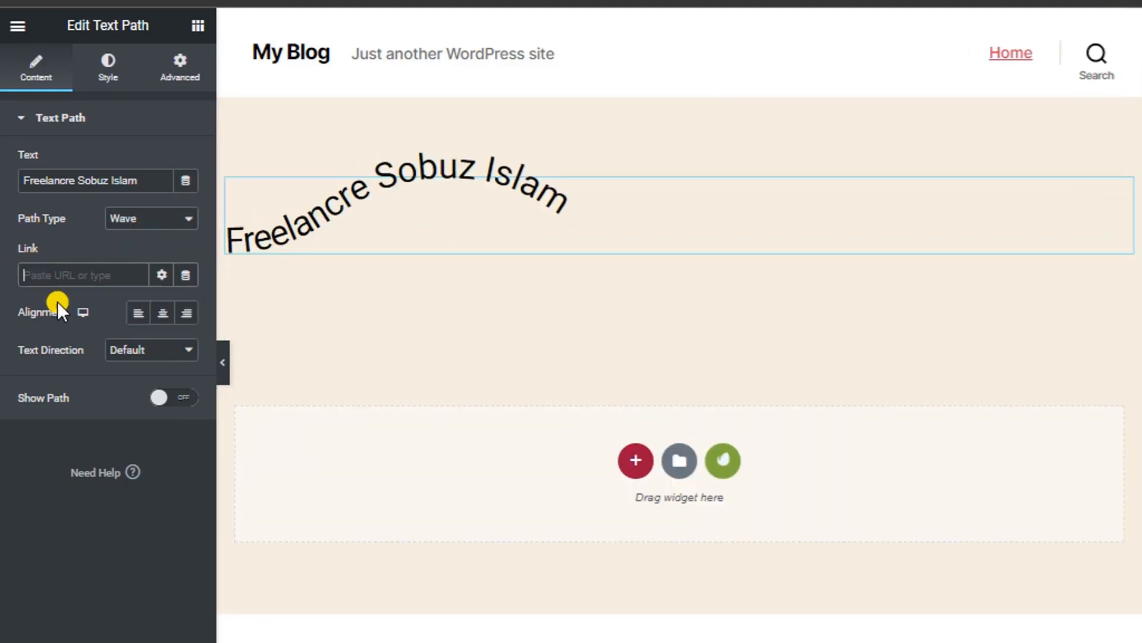
# Set Text Direction to Default and turn on Show Path for the wave line.
pyautogui.click(163, 314)
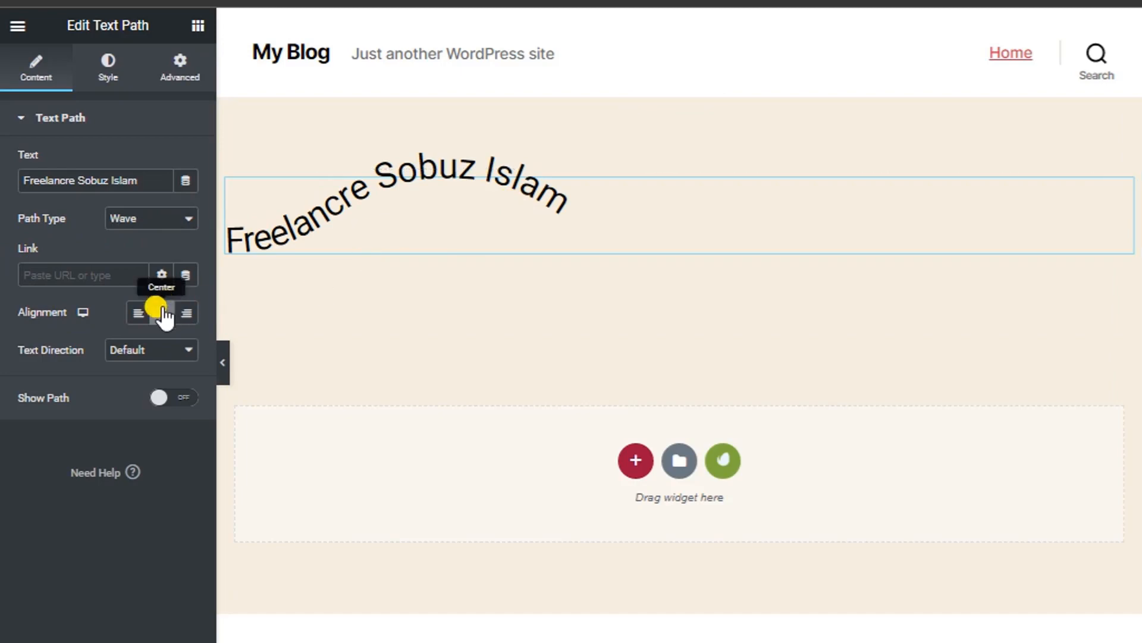
pyautogui.click(138, 350)
pyautogui.click(125, 384)
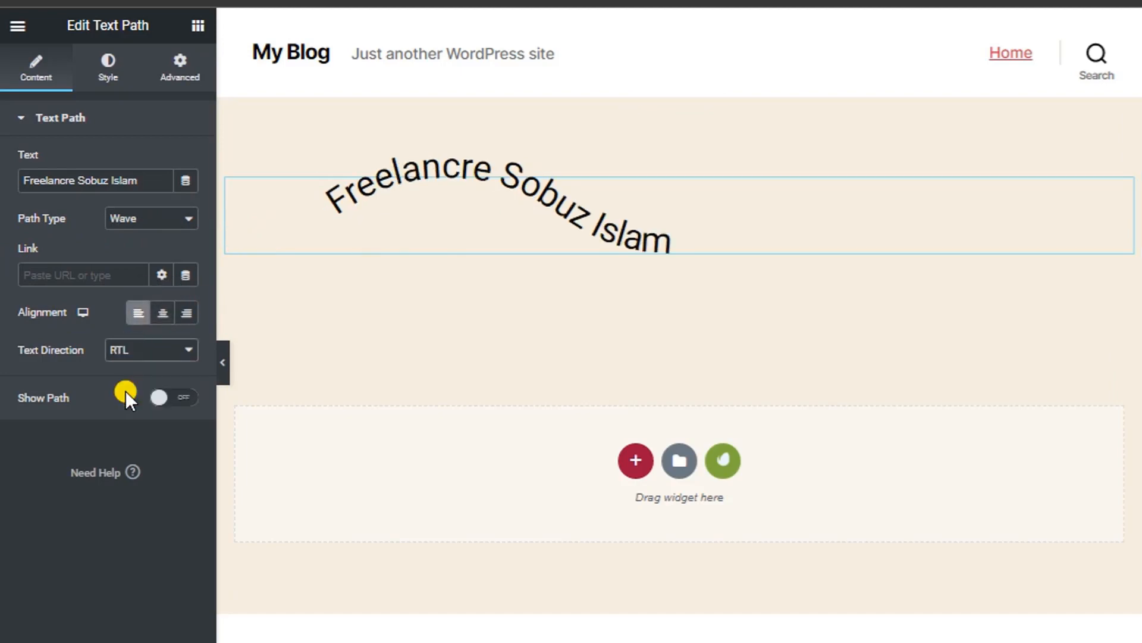
pyautogui.click(122, 349)
pyautogui.click(123, 402)
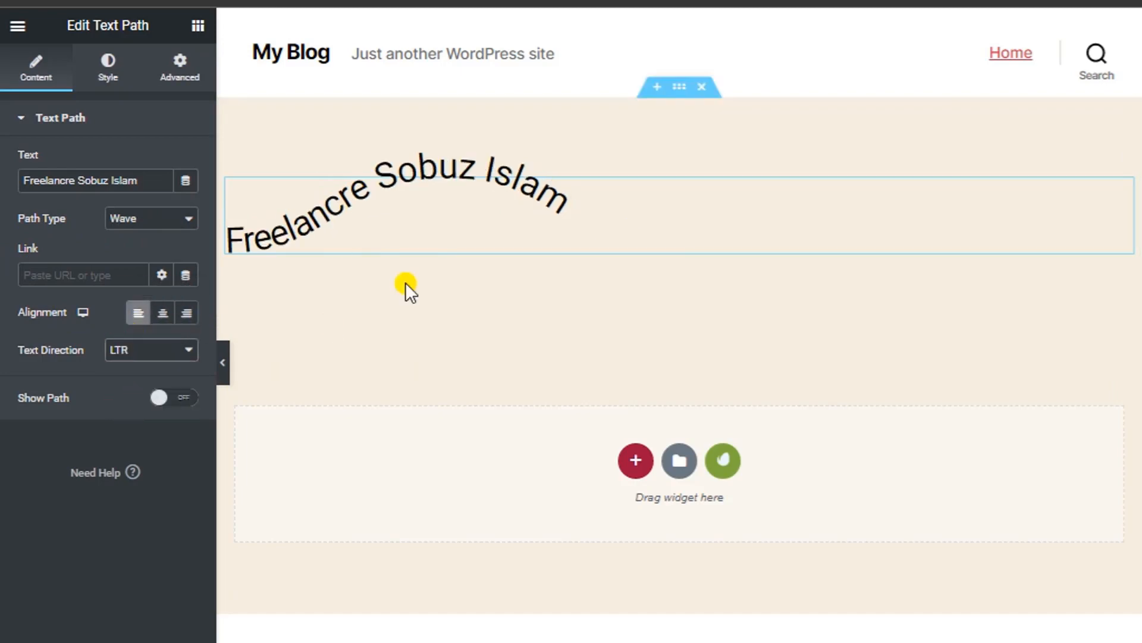
pyautogui.click(141, 351)
pyautogui.click(125, 369)
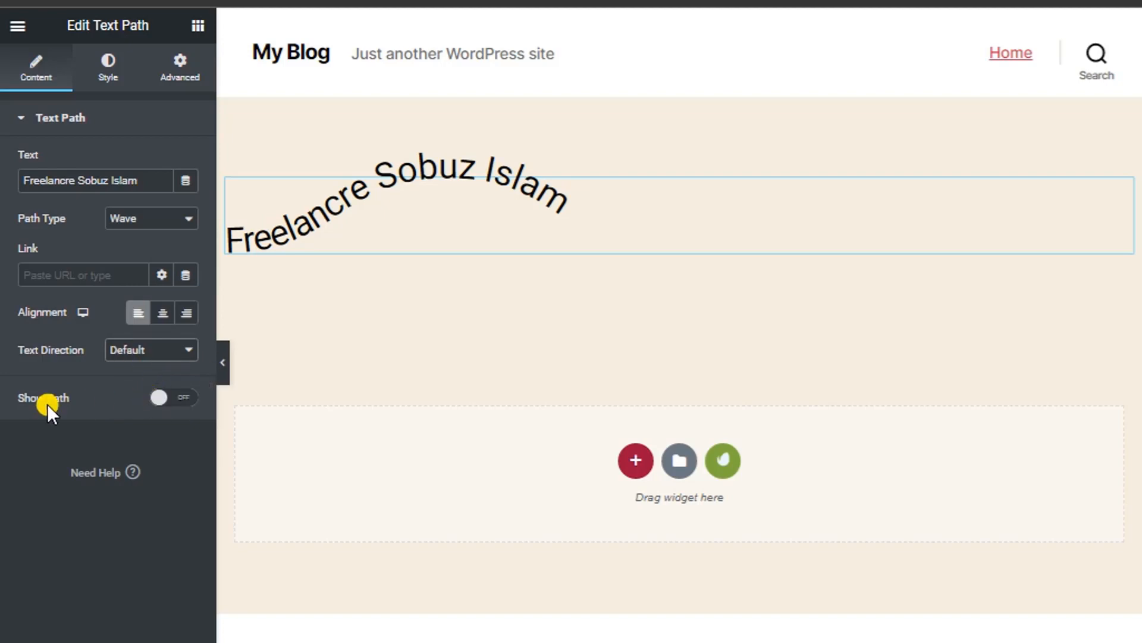
pyautogui.click(159, 397)
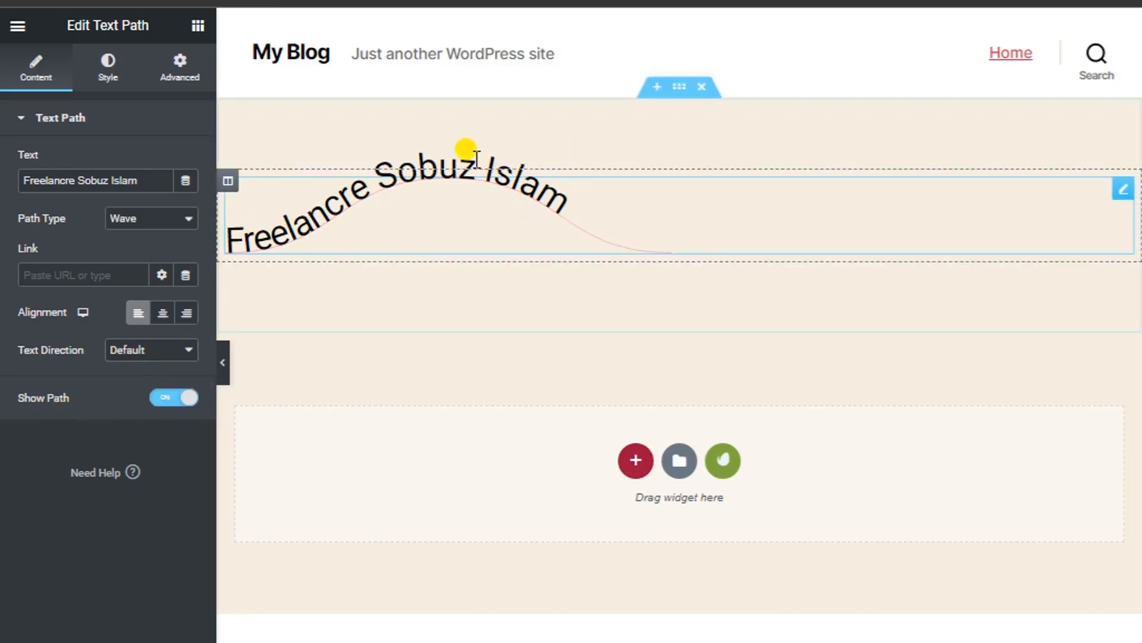
# In the Style tab, shrink the text path Size from 500 to 300.
pyautogui.click(113, 74)
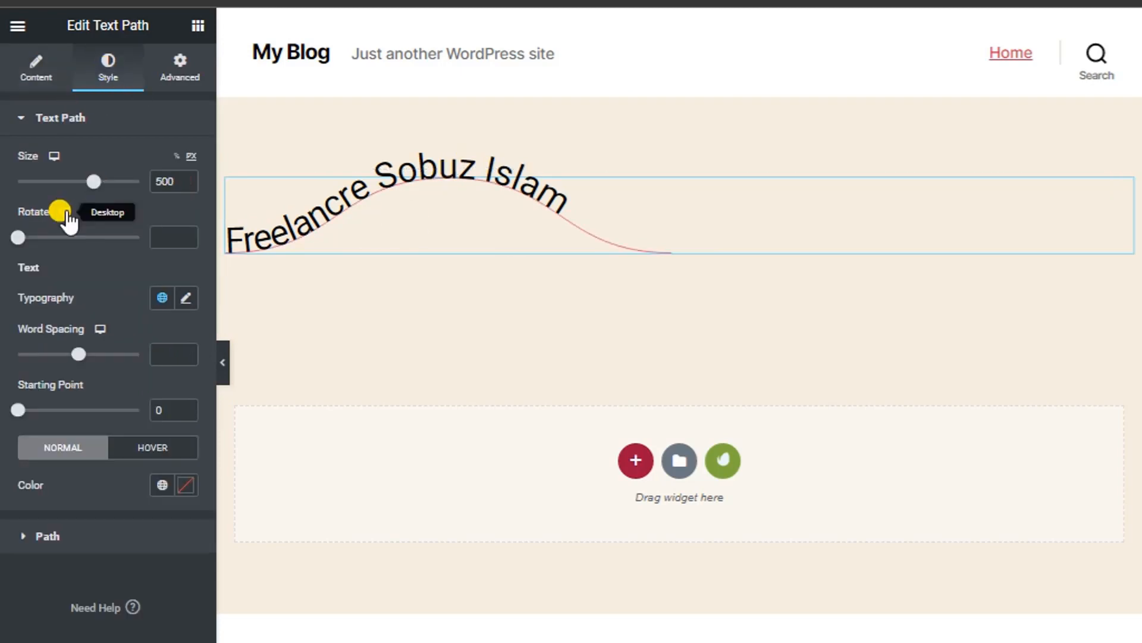
pyautogui.moveTo(93, 184); pyautogui.dragTo(63, 184)
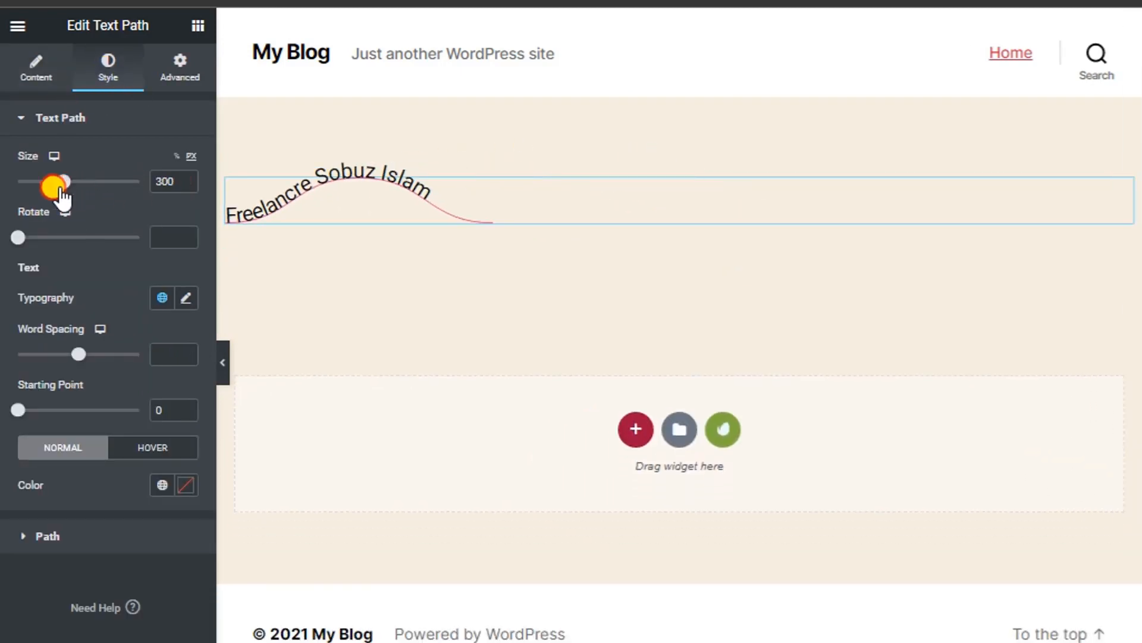
pyautogui.moveTo(19, 238)
pyautogui.mouseDown()
pyautogui.moveTo(102, 243)
pyautogui.moveTo(133, 262)
pyautogui.moveTo(54, 265)
pyautogui.moveTo(8, 237)
pyautogui.mouseUp()
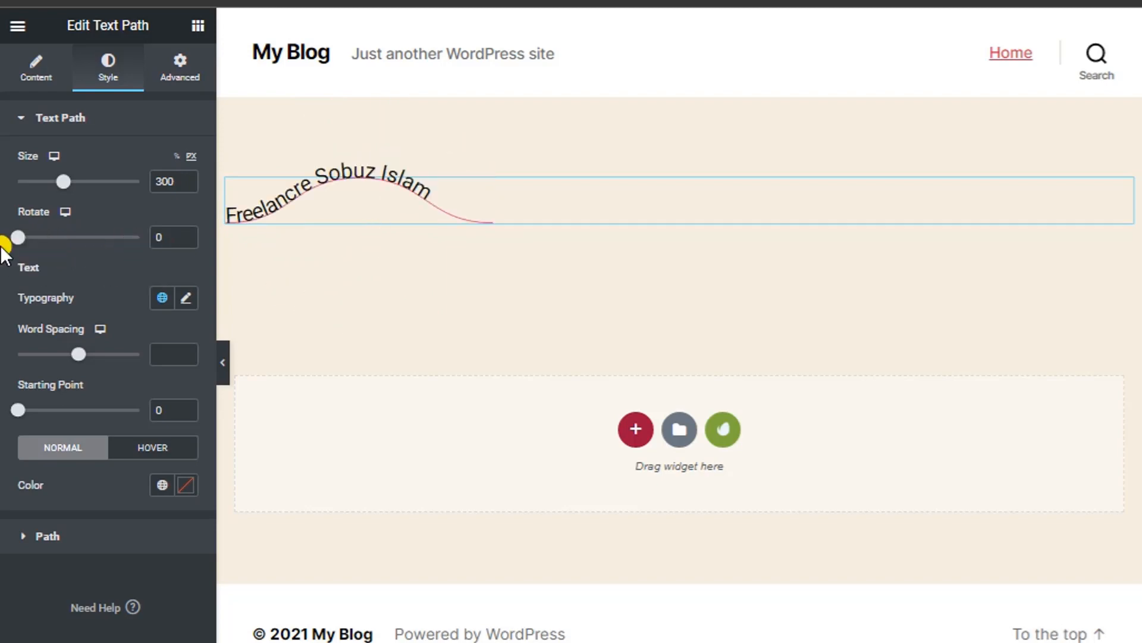
# In Typography, set the font weight to 100 and the family to Strait, replacing Sigmar One.
pyautogui.click(187, 299)
pyautogui.click(146, 384)
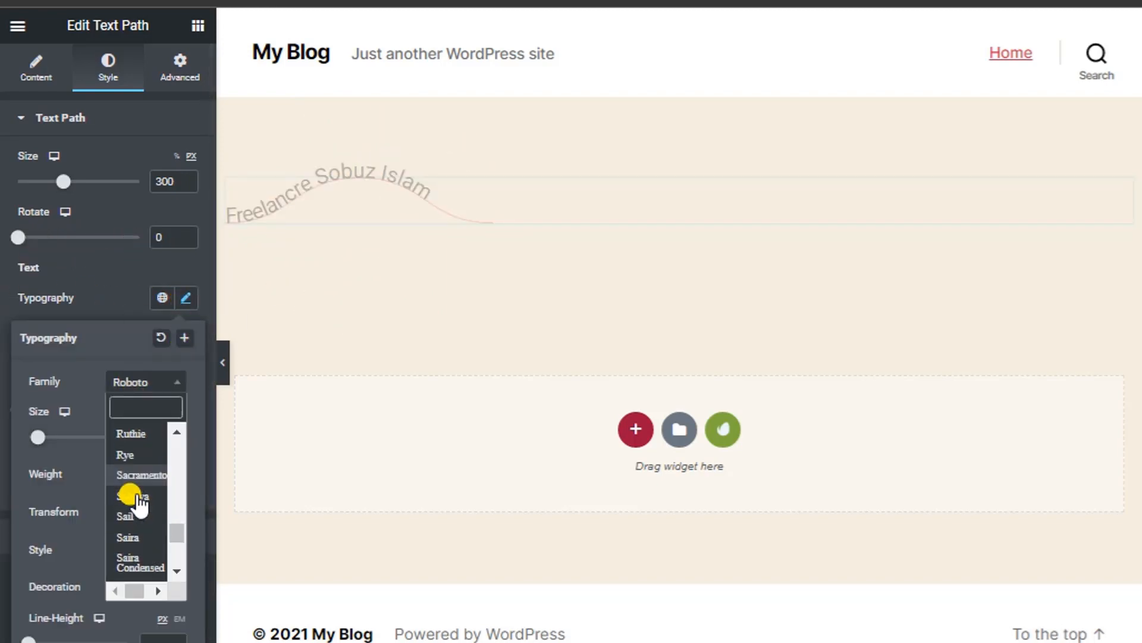
pyautogui.scroll(-10, 138, 530)
pyautogui.click(138, 535)
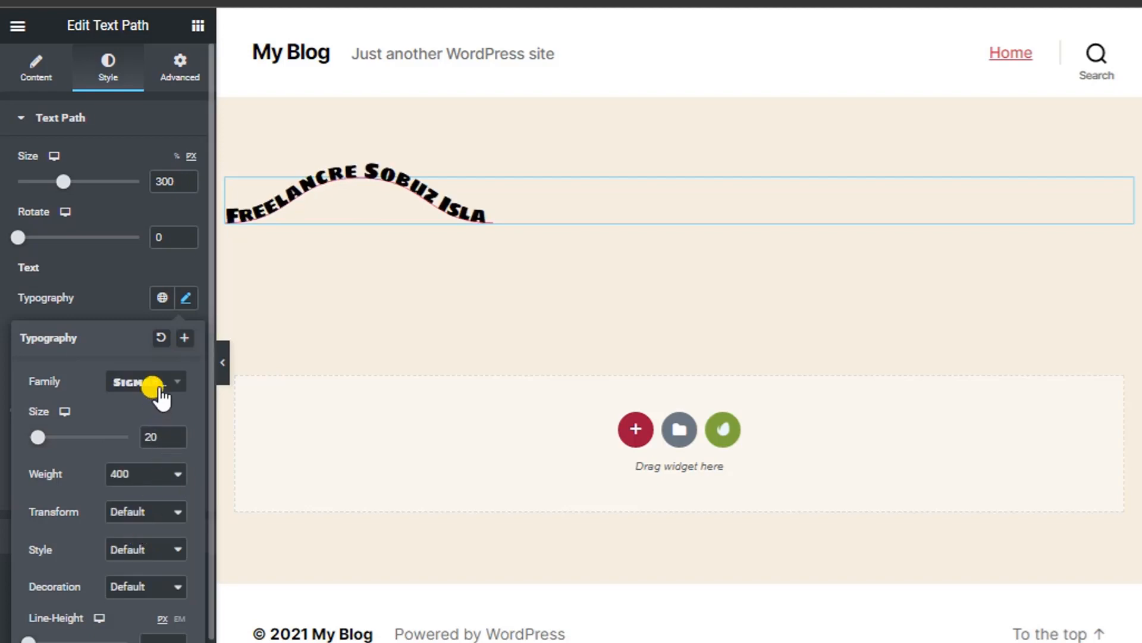
pyautogui.click(127, 477)
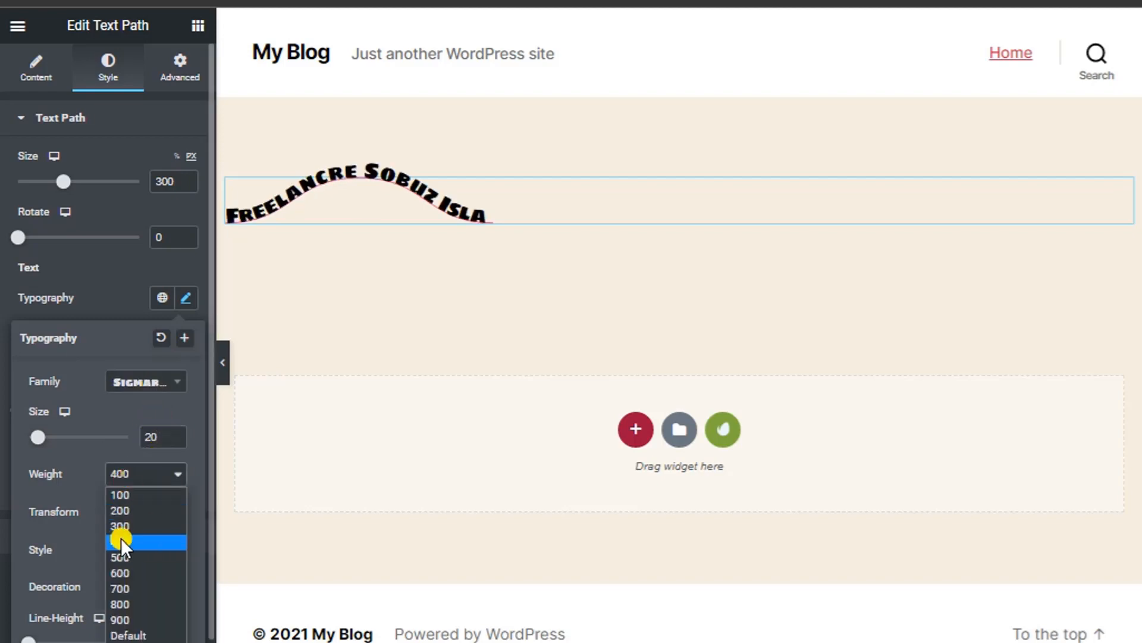
pyautogui.click(115, 607)
pyautogui.click(128, 478)
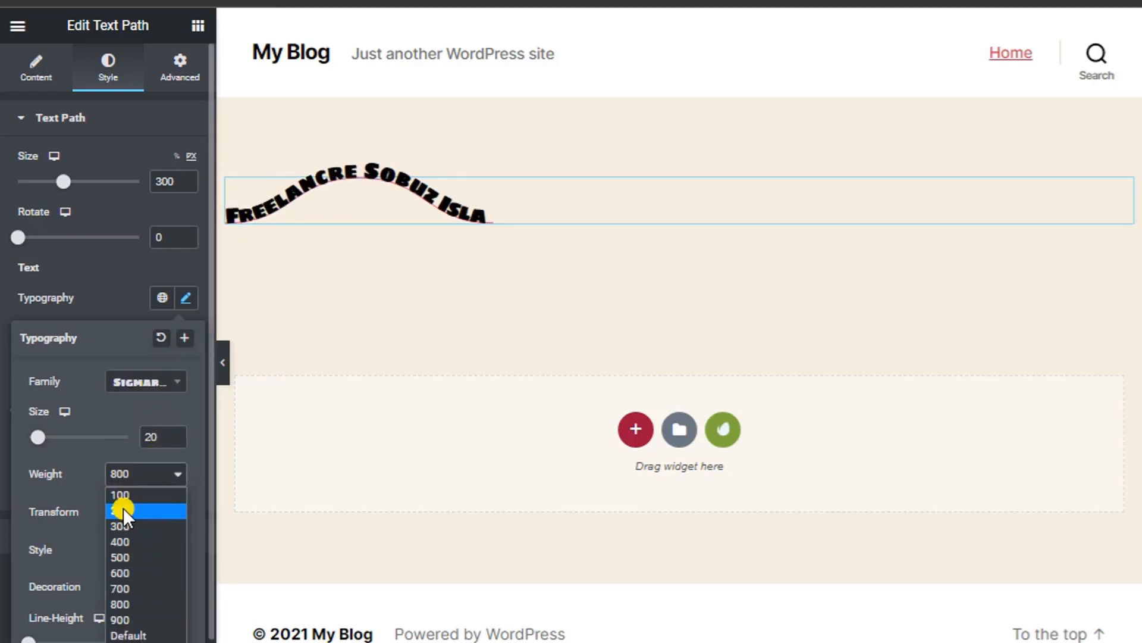
pyautogui.click(123, 494)
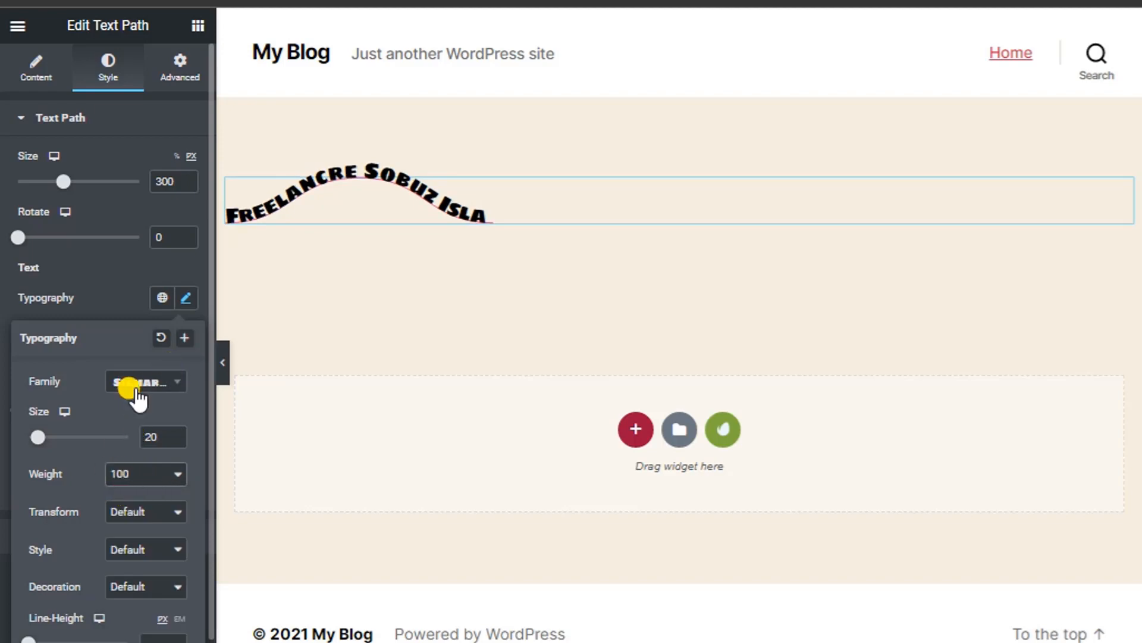
pyautogui.click(135, 393)
pyautogui.scroll(-2, 133, 500)
pyautogui.click(133, 499)
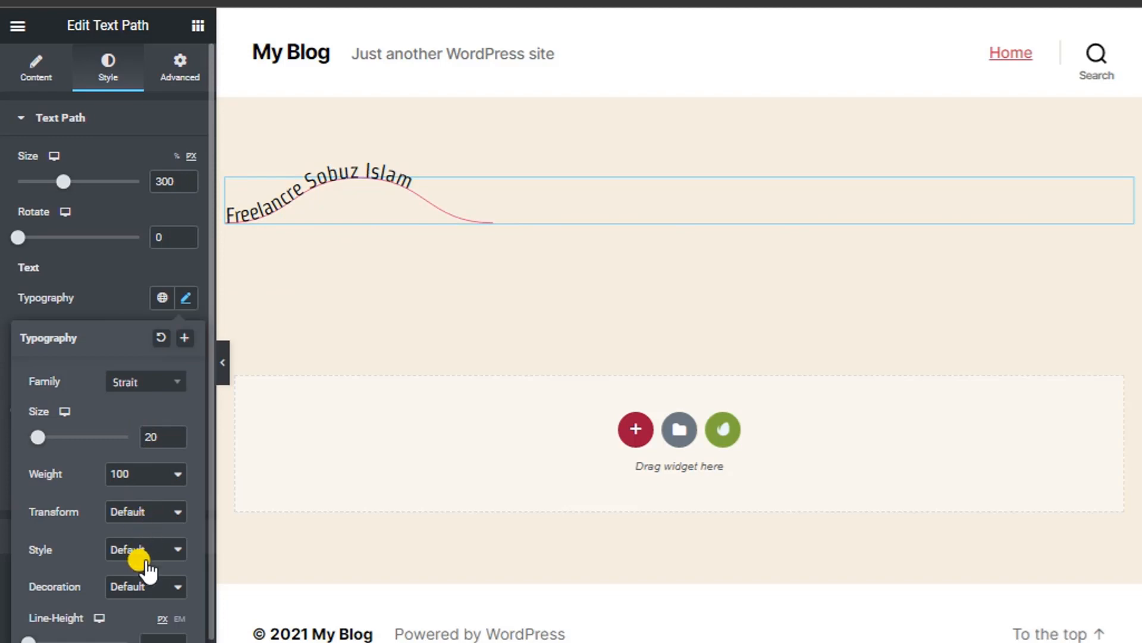
# Set Word Spacing to 6 and the path Starting Point to 15.
pyautogui.click(186, 297)
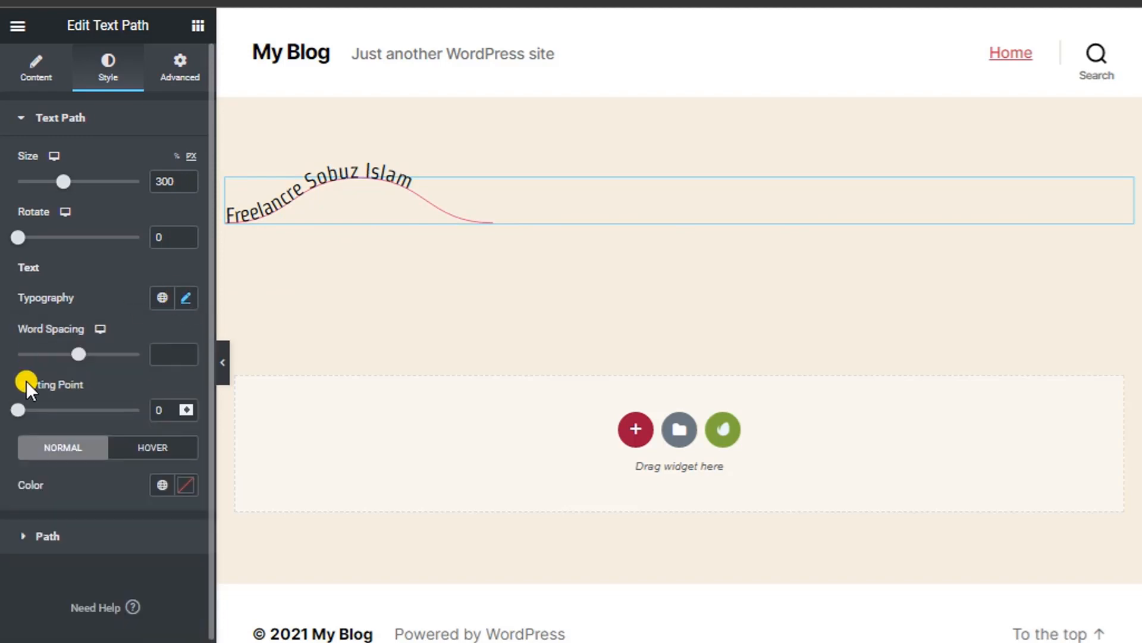
pyautogui.moveTo(85, 360); pyautogui.dragTo(117, 365)
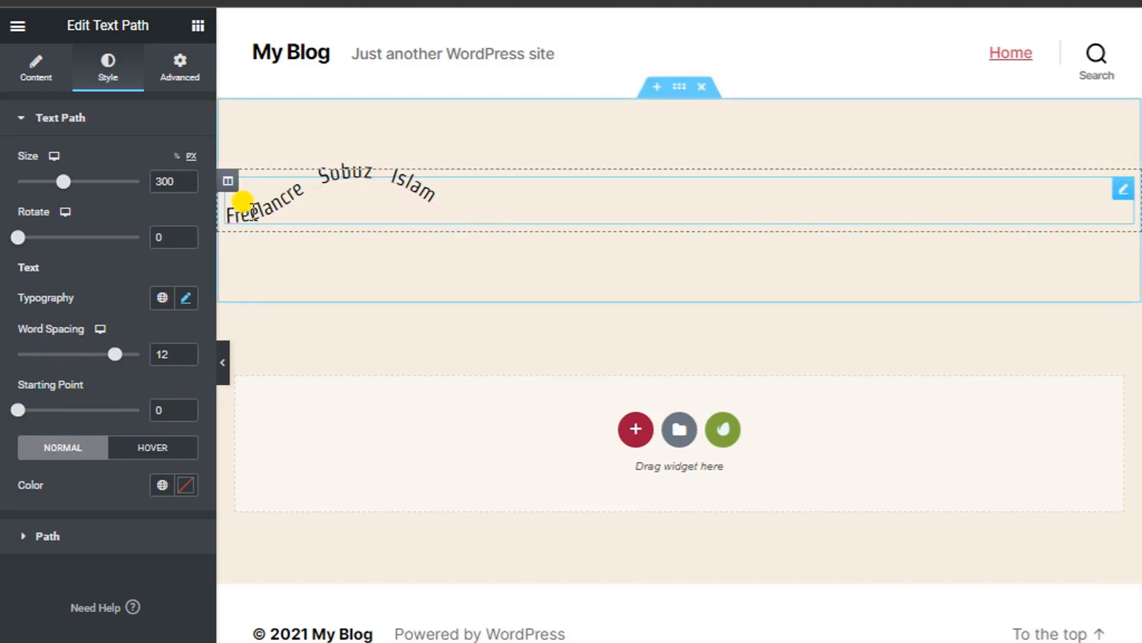
pyautogui.moveTo(112, 357)
pyautogui.mouseDown()
pyautogui.moveTo(54, 361)
pyautogui.moveTo(96, 357)
pyautogui.mouseUp()
pyautogui.moveTo(18, 409)
pyautogui.mouseDown()
pyautogui.moveTo(95, 406)
pyautogui.moveTo(3, 410)
pyautogui.moveTo(122, 409)
pyautogui.moveTo(27, 406)
pyautogui.moveTo(88, 407)
pyautogui.moveTo(31, 416)
pyautogui.mouseUp()
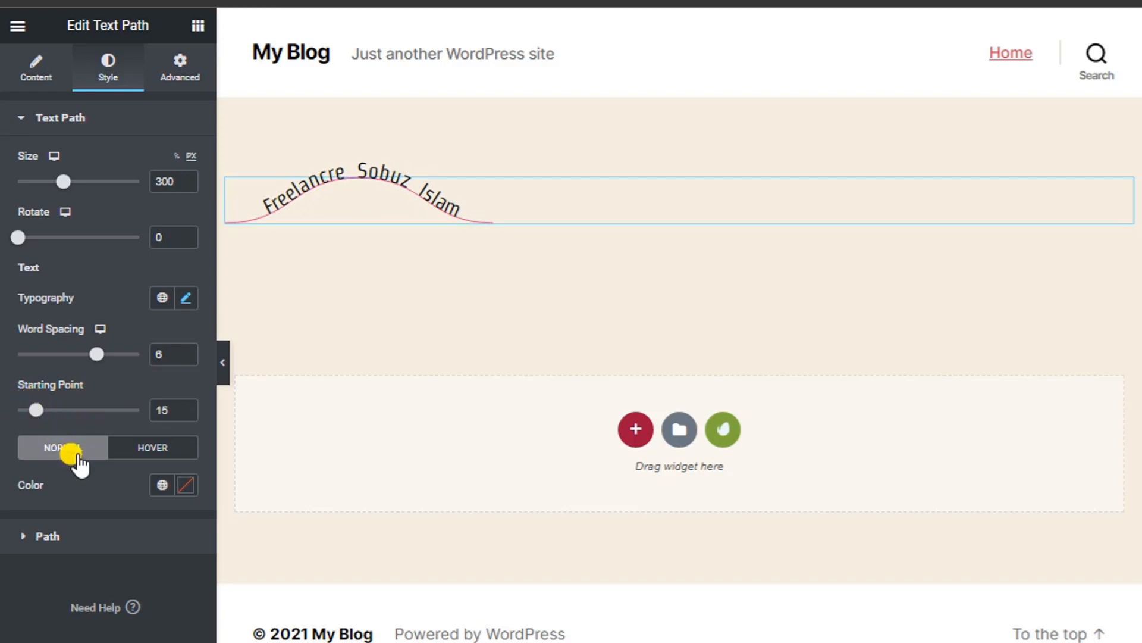
# Set the normal text colour to blue #341EC3.
pyautogui.click(186, 486)
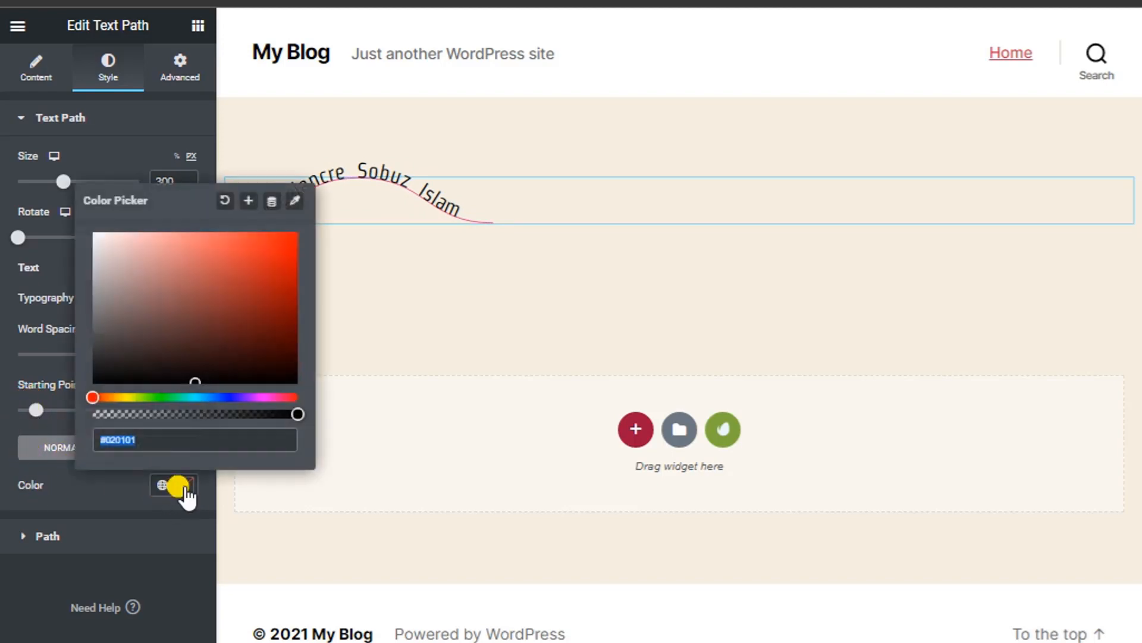
pyautogui.click(200, 250)
pyautogui.click(275, 245)
pyautogui.click(257, 348)
pyautogui.moveTo(216, 396); pyautogui.dragTo(234, 397)
pyautogui.moveTo(260, 254)
pyautogui.mouseDown()
pyautogui.moveTo(296, 219)
pyautogui.moveTo(287, 321)
pyautogui.moveTo(171, 474)
pyautogui.moveTo(265, 267)
pyautogui.mouseUp()
pyautogui.click(222, 438)
pyautogui.click(179, 481)
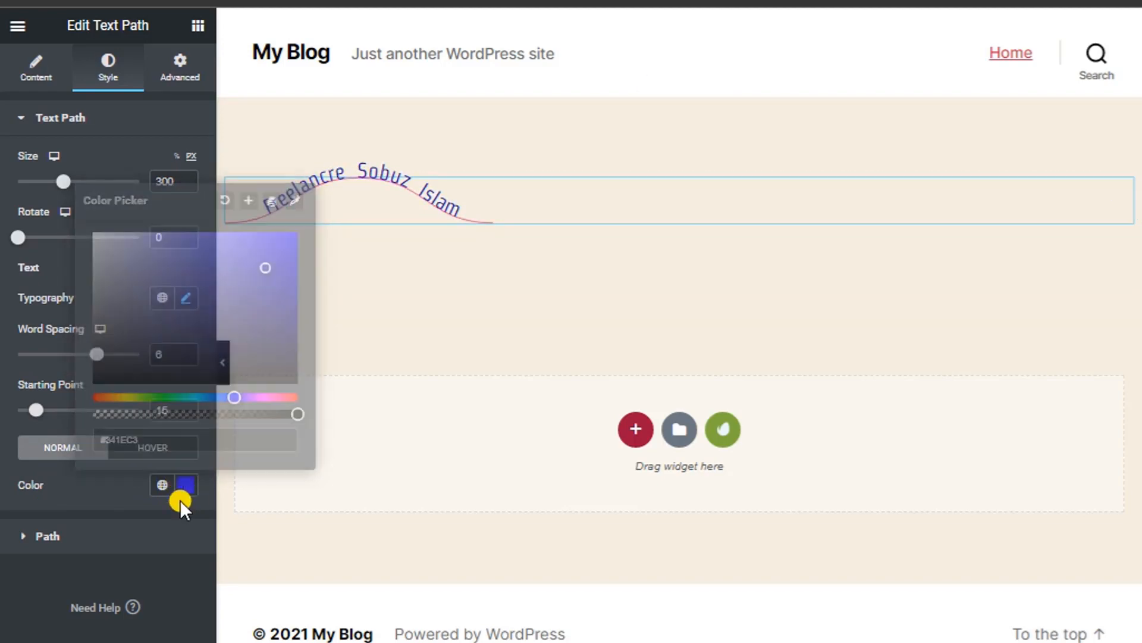
# In the Hover state, set the text colour to black #000000.
pyautogui.click(157, 452)
pyautogui.click(184, 483)
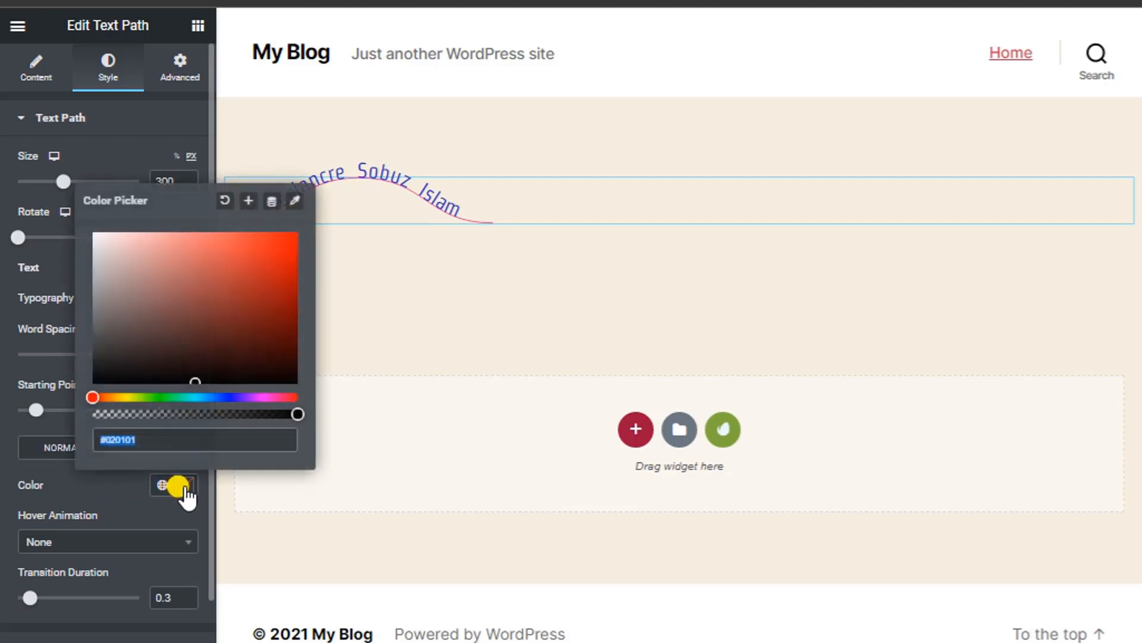
pyautogui.click(256, 251)
pyautogui.click(282, 241)
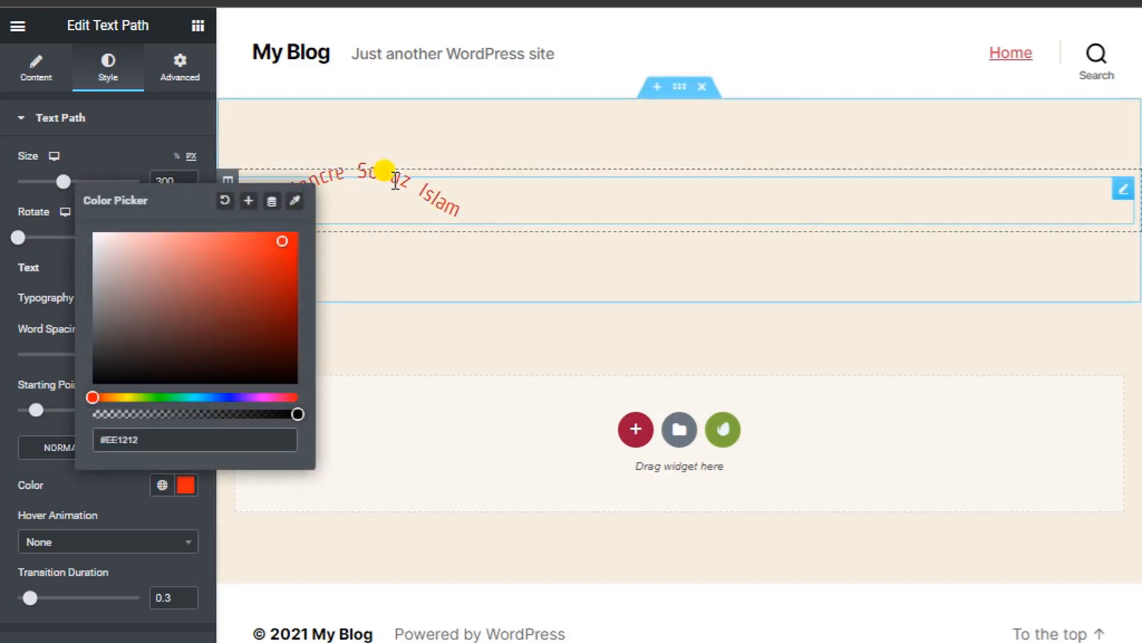
pyautogui.click(234, 393)
pyautogui.moveTo(268, 297); pyautogui.dragTo(278, 407)
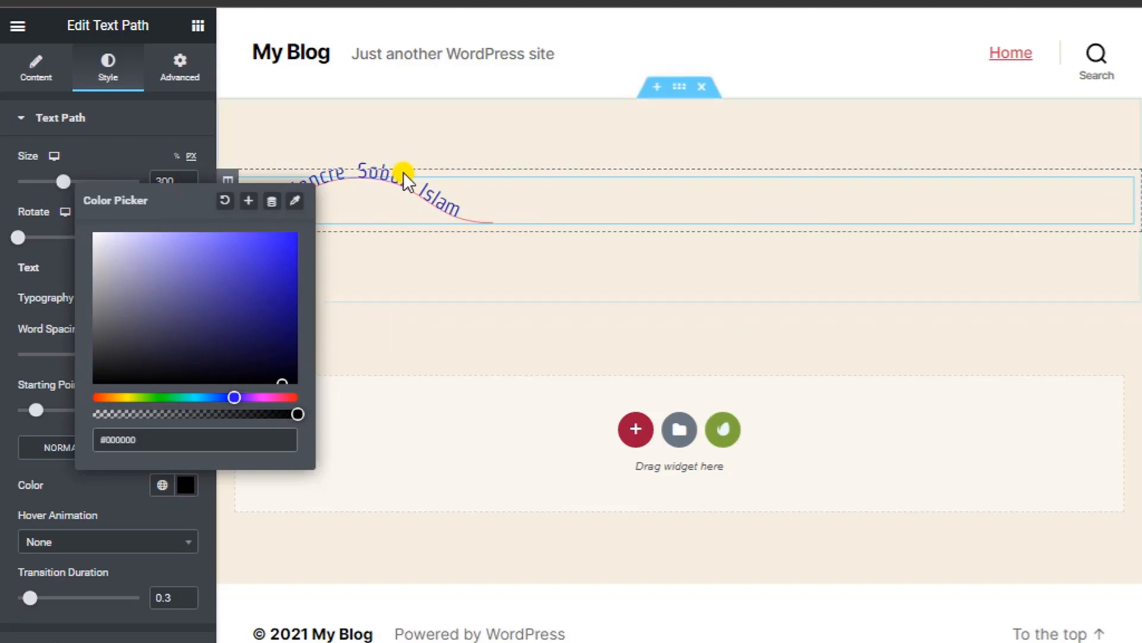
pyautogui.click(178, 487)
pyautogui.click(52, 543)
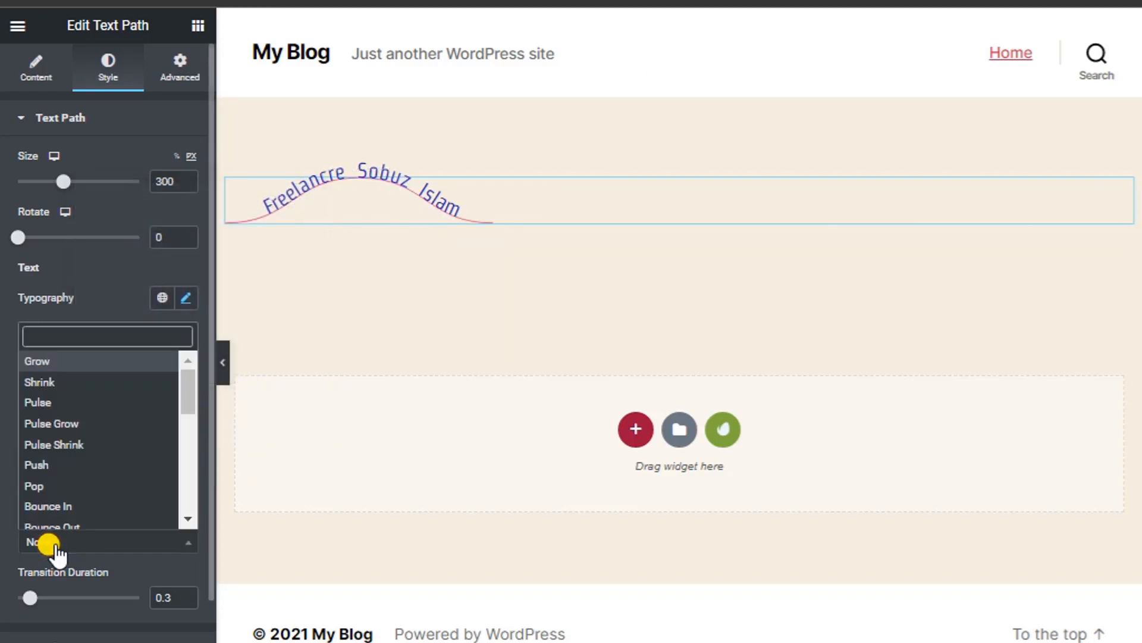
# Apply the Push hover animation and set its transition duration to 1.4.
pyautogui.click(38, 400)
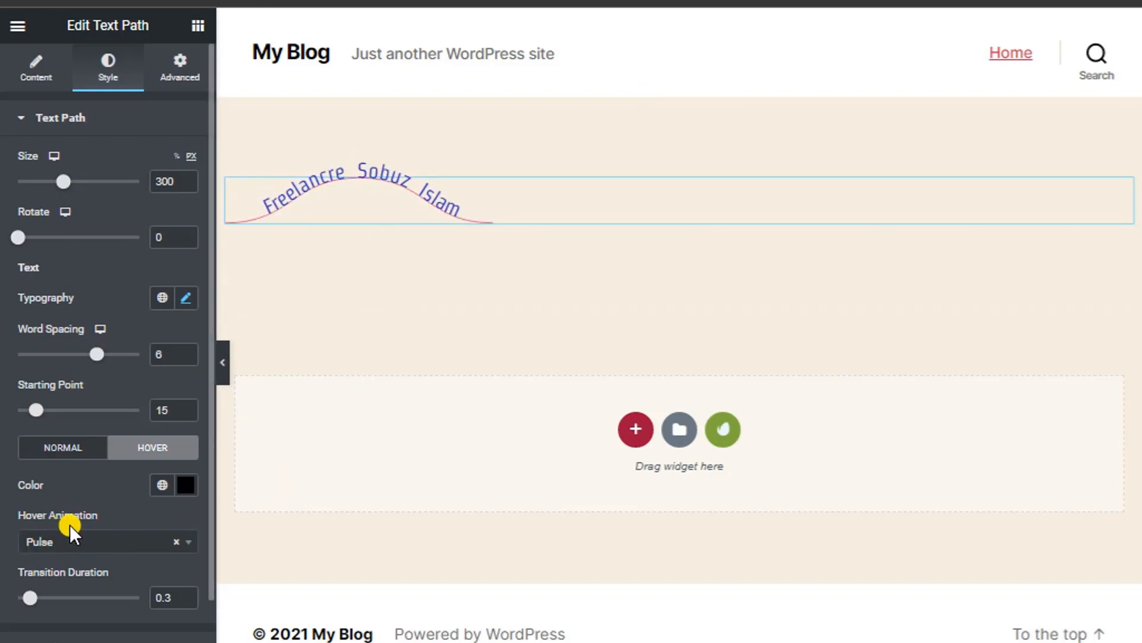
pyautogui.scroll(-2, 74, 524)
pyautogui.click(50, 452)
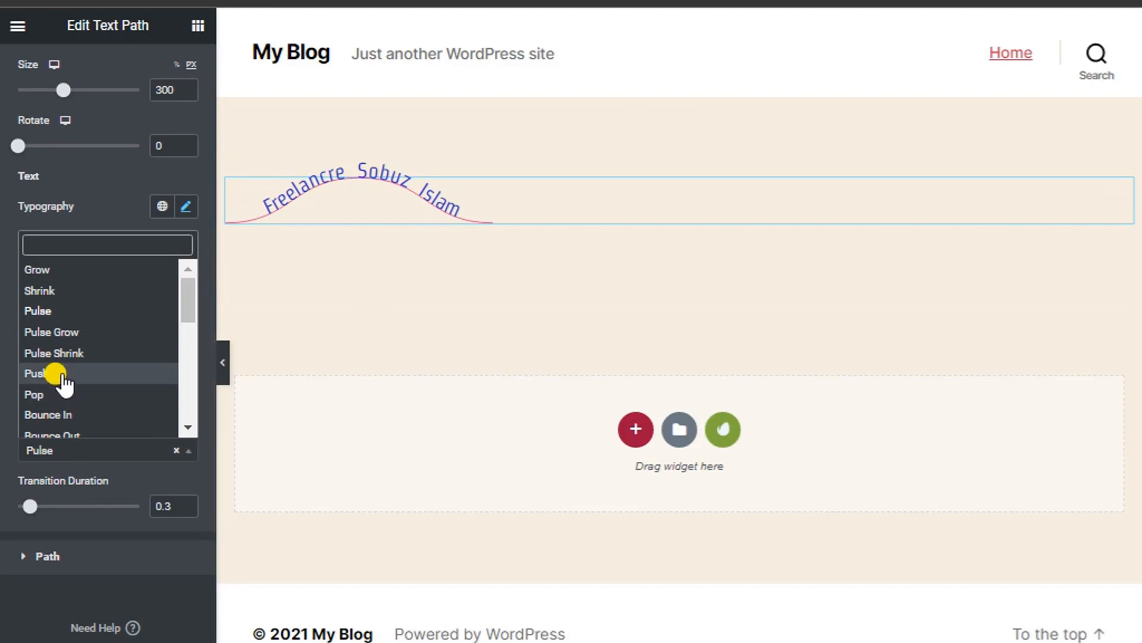
pyautogui.click(56, 373)
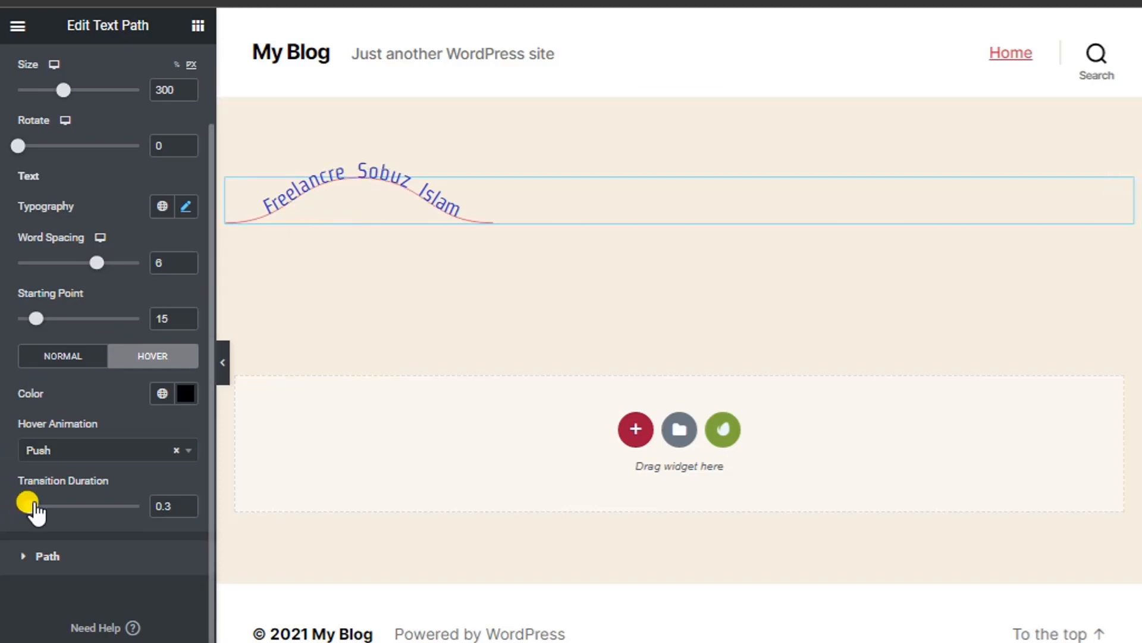
pyautogui.moveTo(30, 506); pyautogui.dragTo(84, 505)
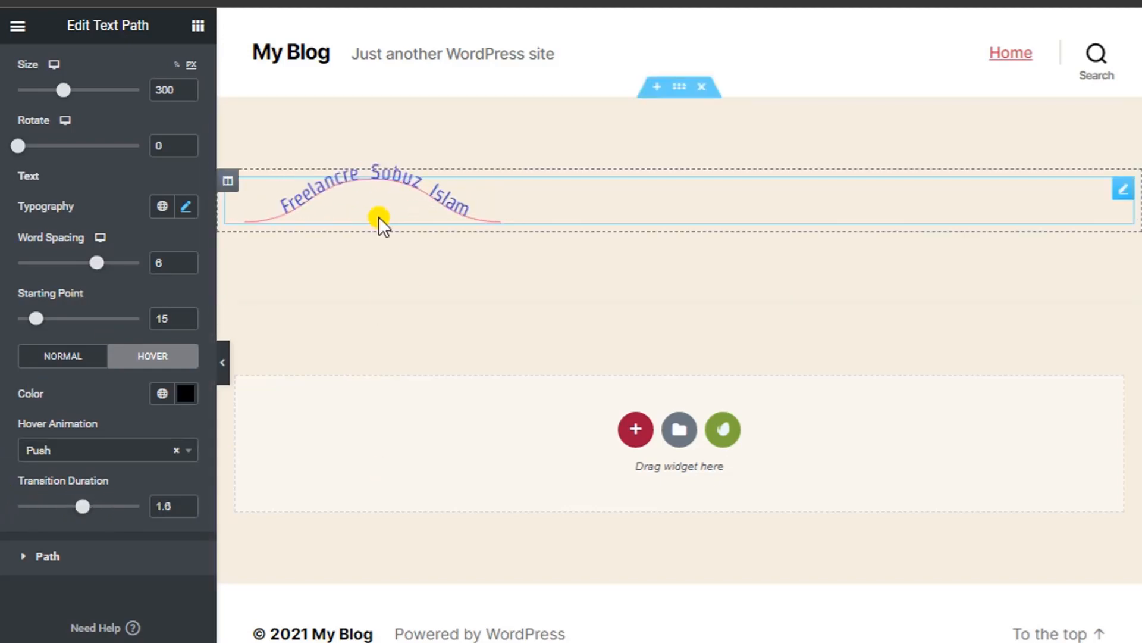
pyautogui.moveTo(82, 506)
pyautogui.mouseDown()
pyautogui.moveTo(18, 506)
pyautogui.moveTo(141, 506)
pyautogui.moveTo(73, 505)
pyautogui.mouseUp()
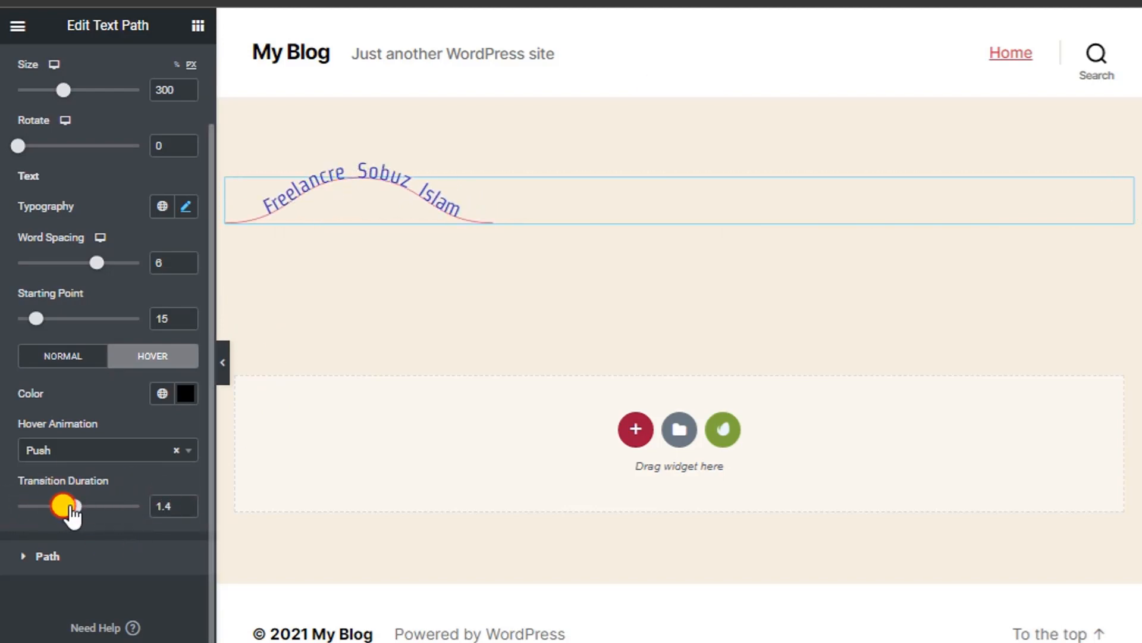
# Fill the wave path with pale blue-grey #B3BCD1 in the Path Normal state.
pyautogui.click(55, 557)
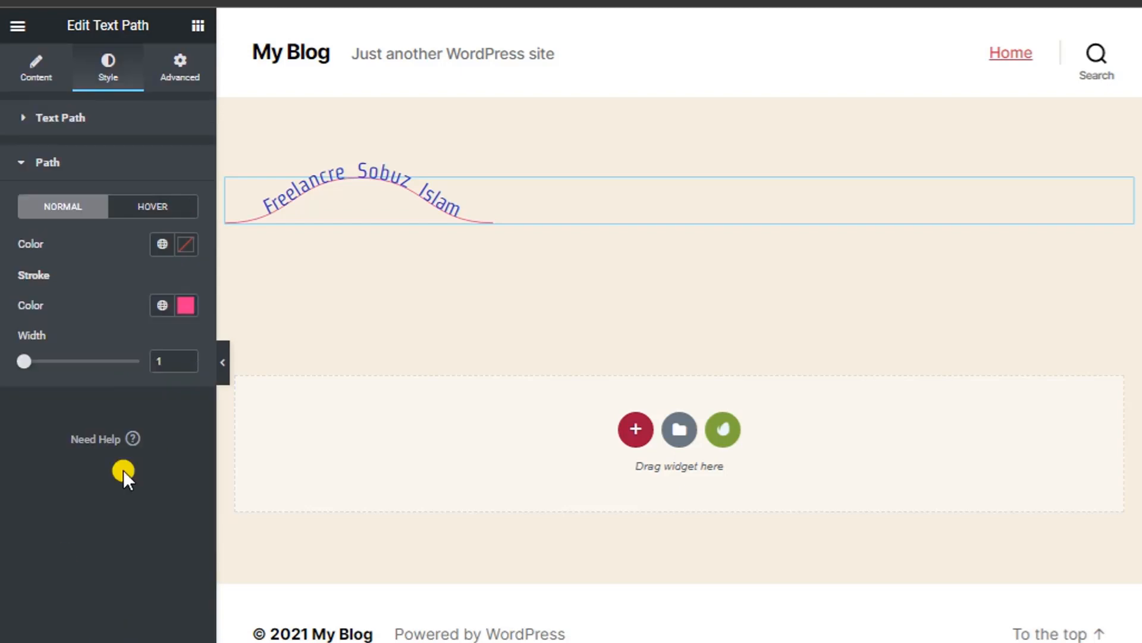
pyautogui.click(201, 241)
pyautogui.moveTo(295, 312); pyautogui.dragTo(293, 287)
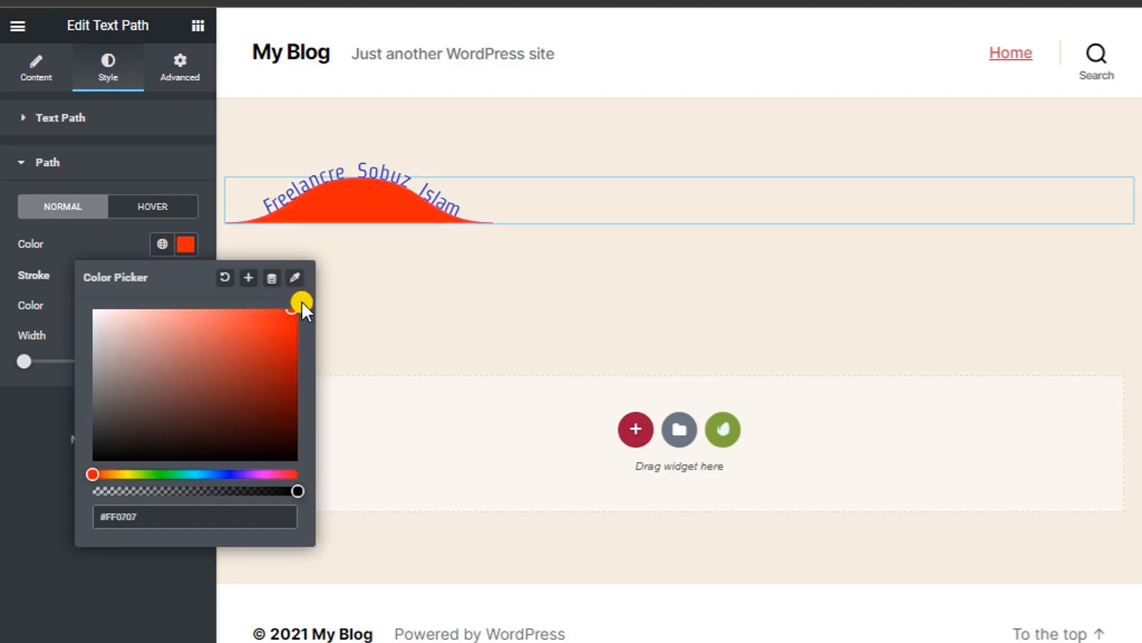
pyautogui.click(218, 474)
pyautogui.moveTo(277, 389); pyautogui.dragTo(122, 337)
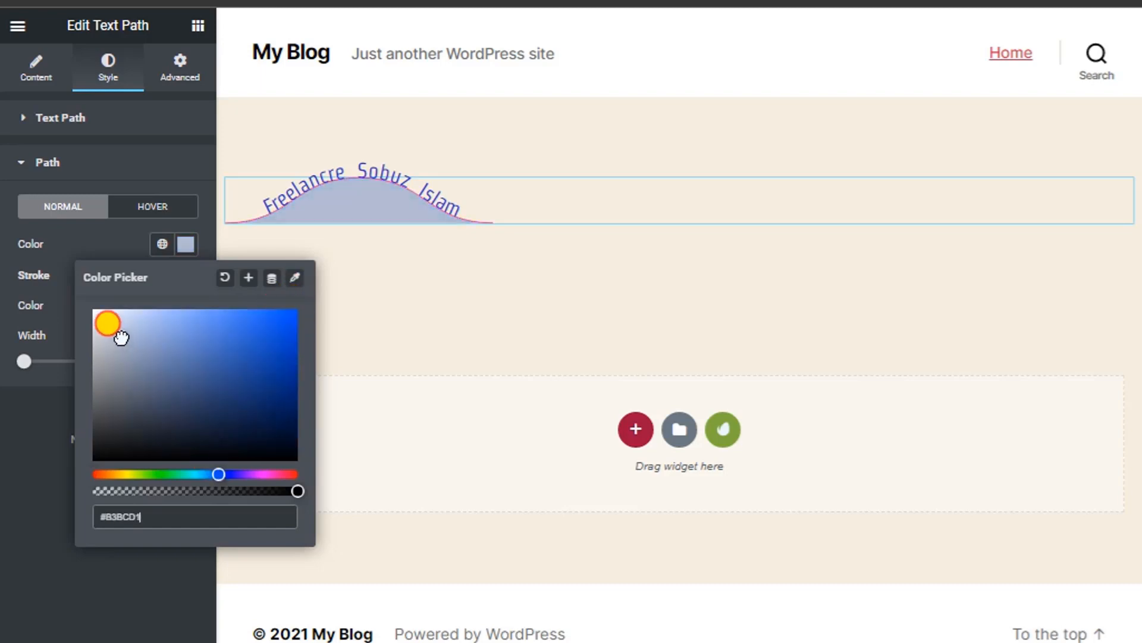
pyautogui.click(186, 243)
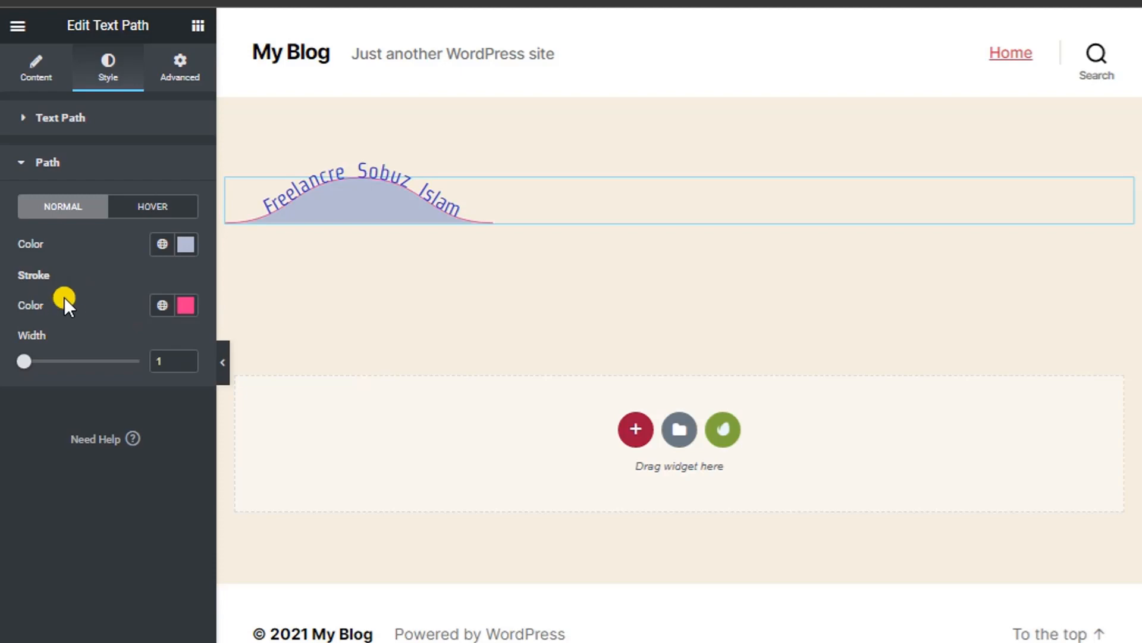
# Make the path stroke black #000000 at width 1.
pyautogui.click(183, 305)
pyautogui.click(150, 385)
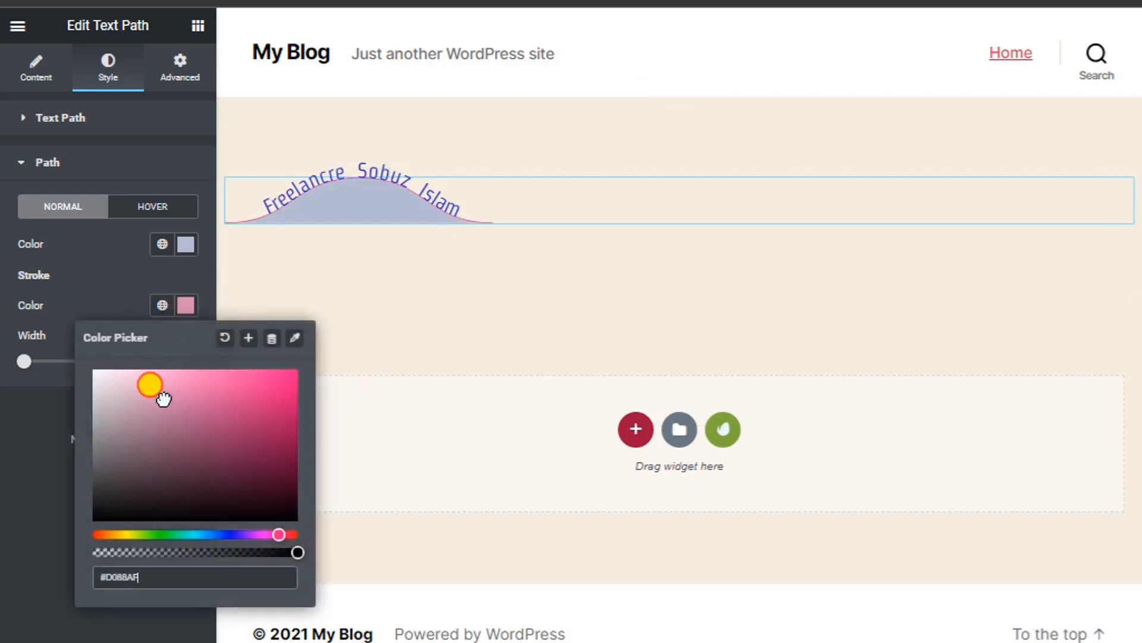
pyautogui.moveTo(163, 397)
pyautogui.mouseDown()
pyautogui.moveTo(232, 363)
pyautogui.moveTo(263, 542)
pyautogui.mouseUp()
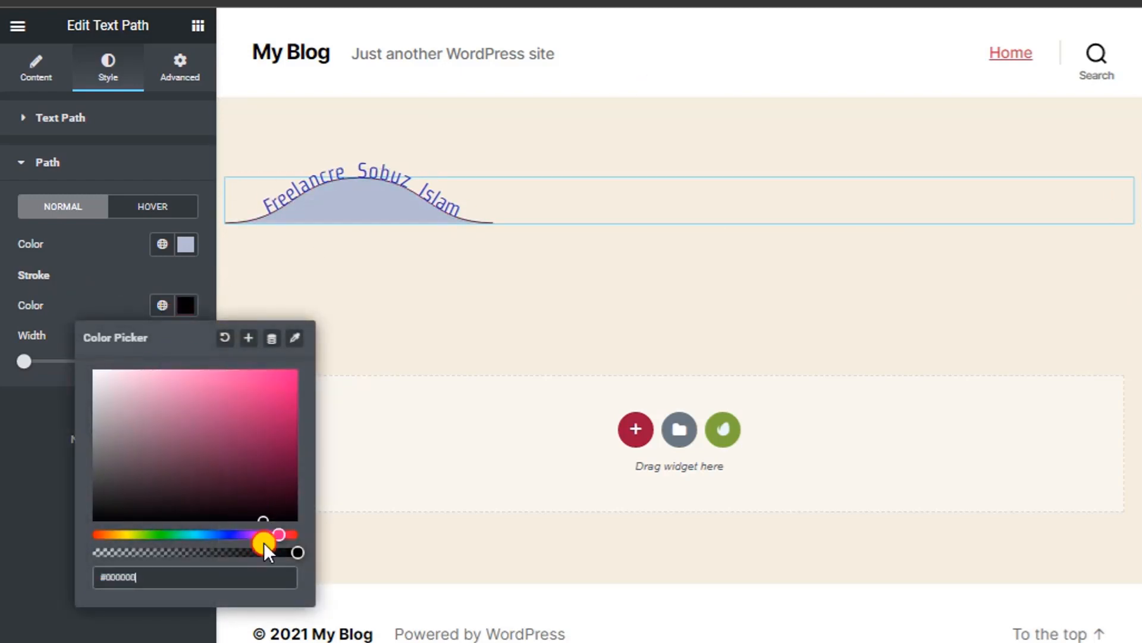
pyautogui.click(185, 308)
pyautogui.moveTo(22, 360)
pyautogui.mouseDown()
pyautogui.moveTo(74, 360)
pyautogui.moveTo(3, 363)
pyautogui.moveTo(28, 359)
pyautogui.mouseUp()
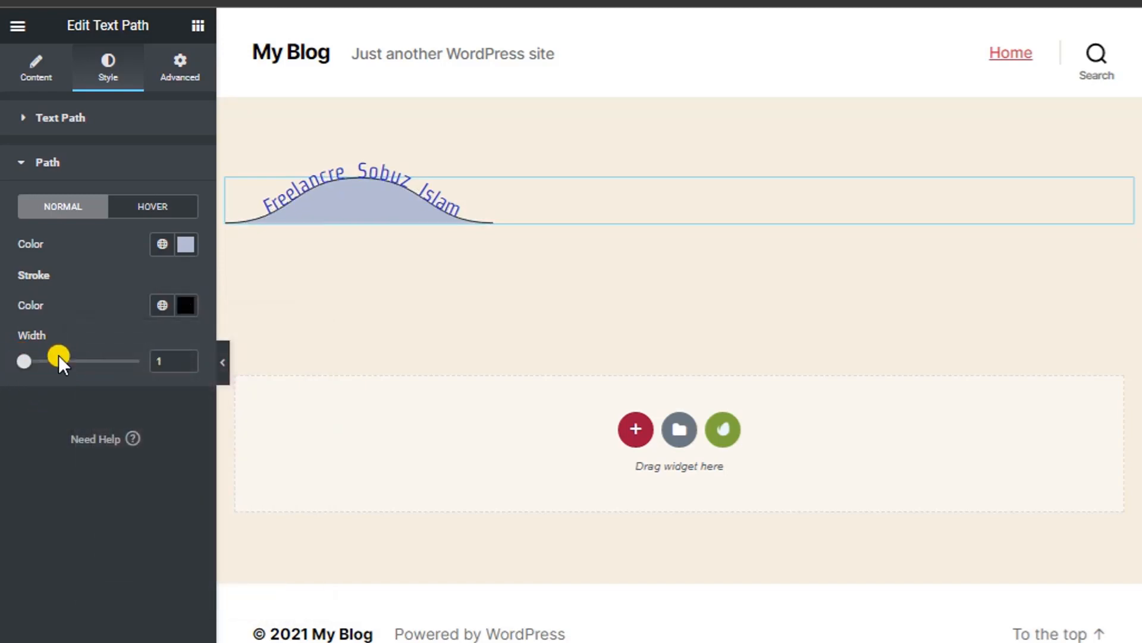
# Set the wave path's hover fill to translucent red #DB000052.
pyautogui.click(154, 203)
pyautogui.click(119, 167)
pyautogui.click(152, 206)
pyautogui.click(186, 244)
pyautogui.click(189, 329)
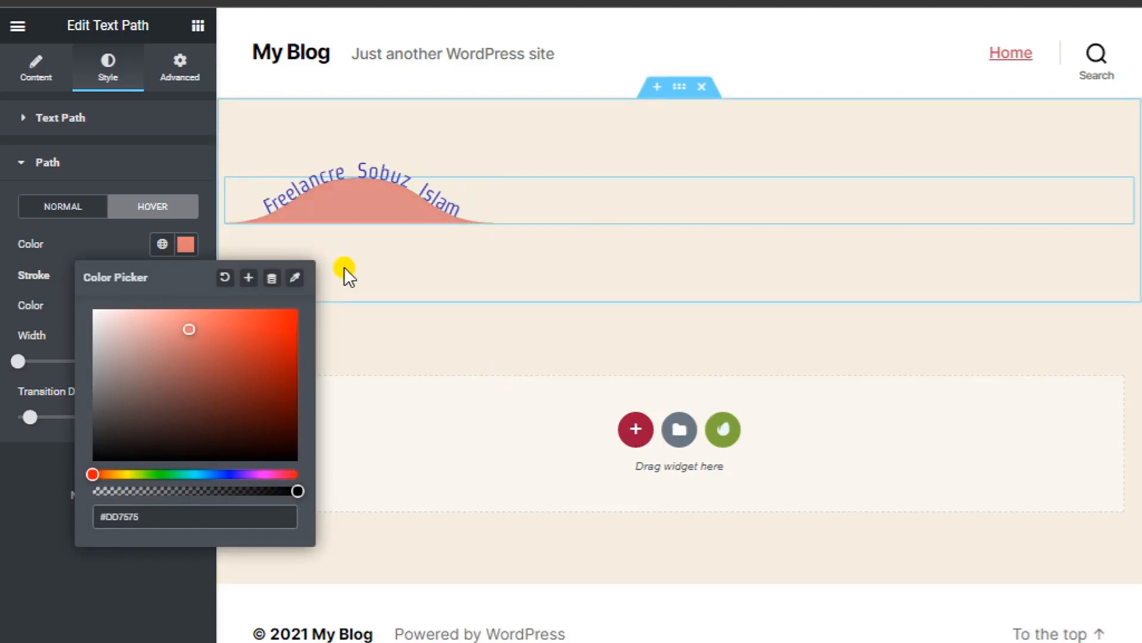
pyautogui.moveTo(190, 325); pyautogui.dragTo(25, 259)
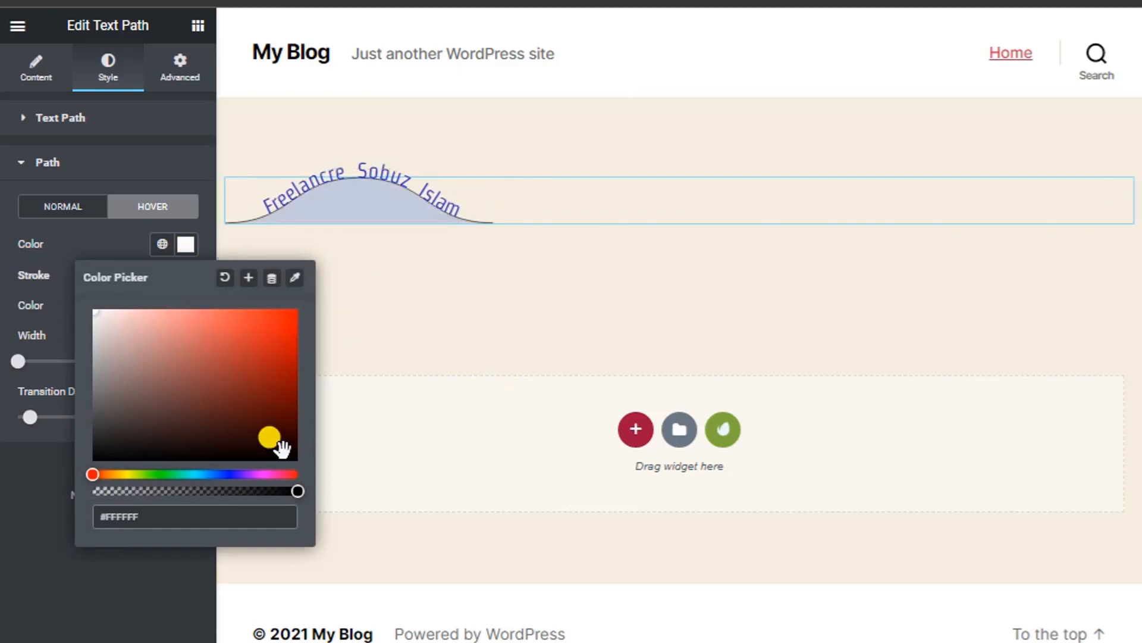
pyautogui.click(134, 367)
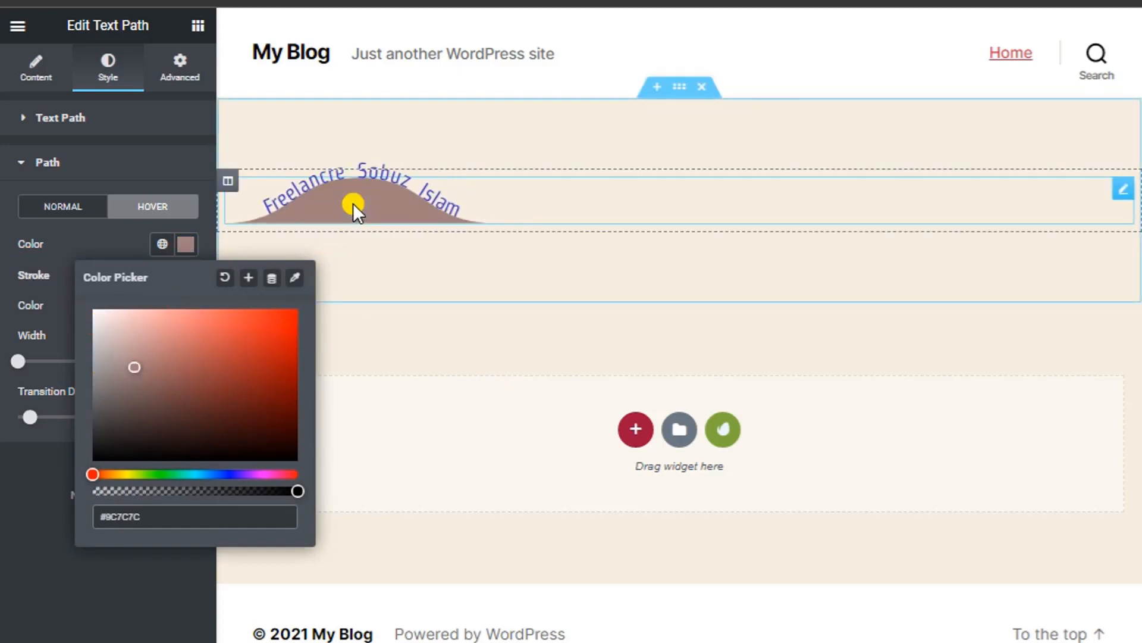
pyautogui.moveTo(173, 310); pyautogui.dragTo(176, 480)
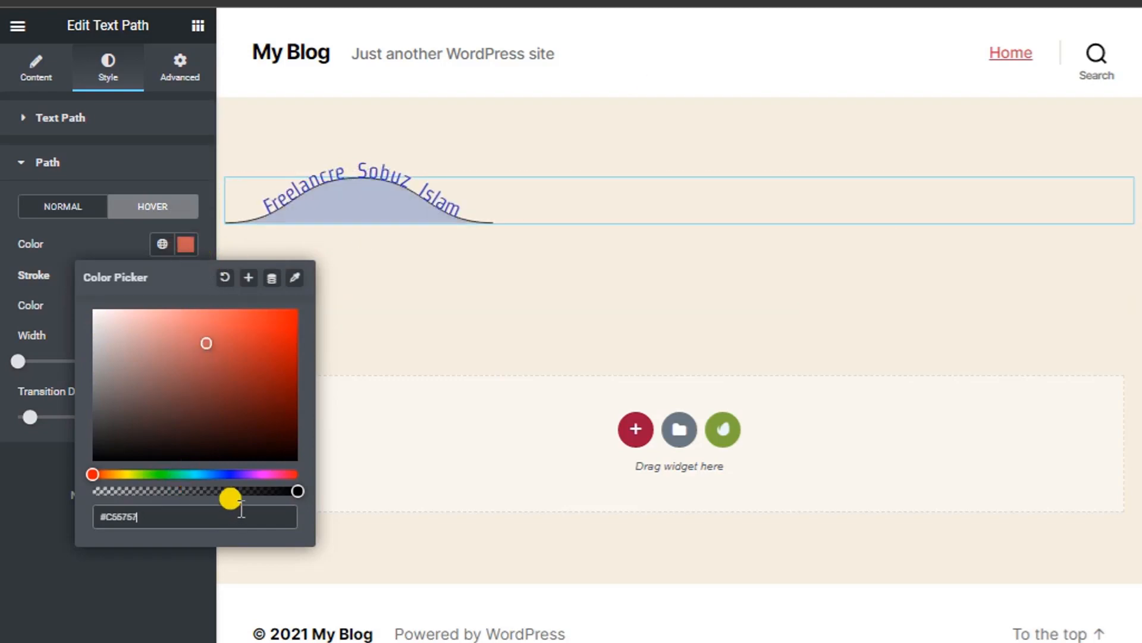
pyautogui.moveTo(229, 496); pyautogui.dragTo(159, 491)
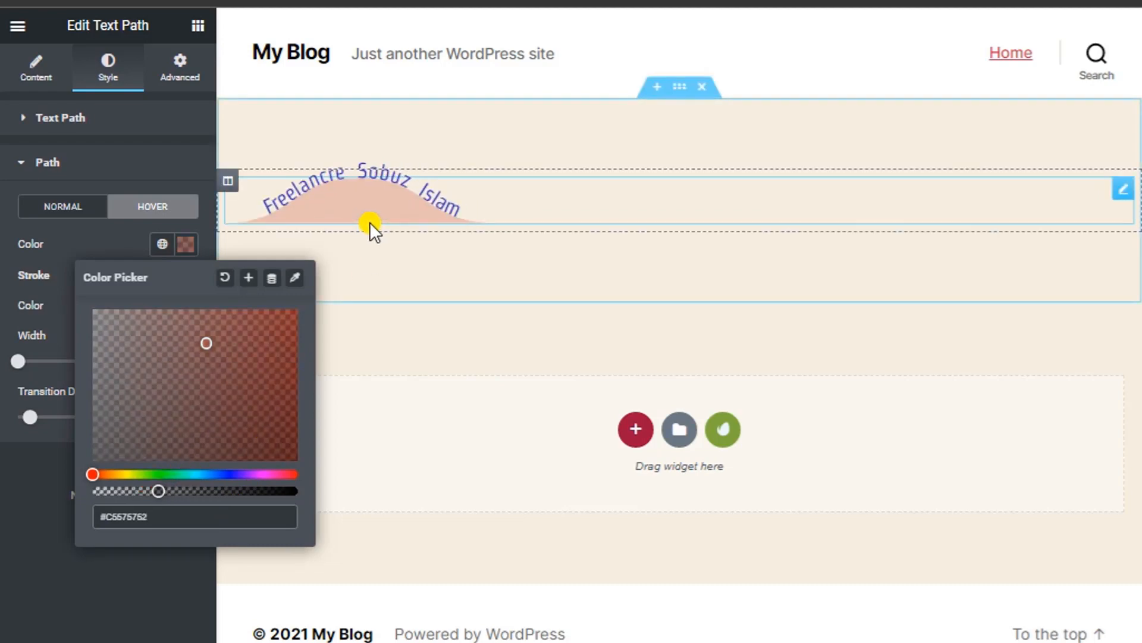
pyautogui.moveTo(202, 339); pyautogui.dragTo(295, 330)
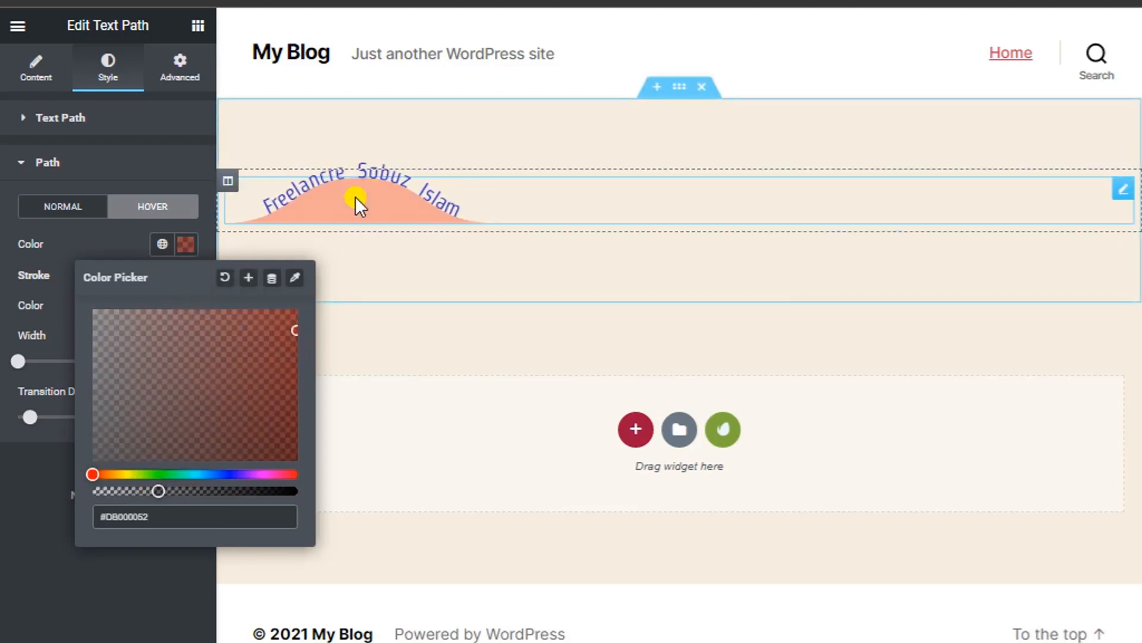
pyautogui.click(183, 245)
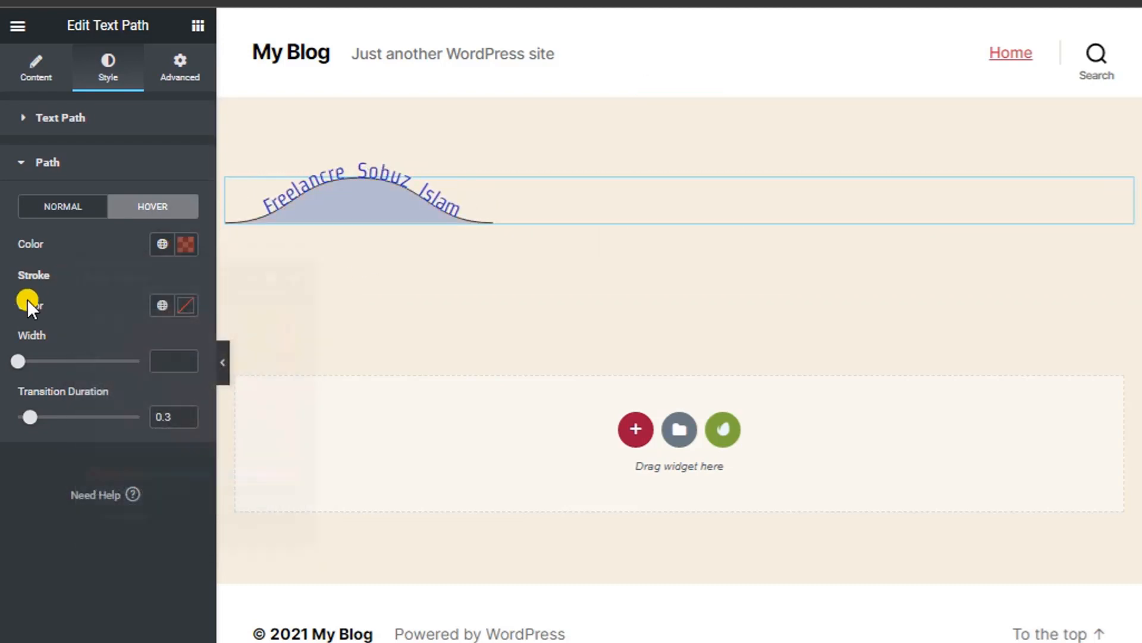
# Give the hover stroke the Secondary global colour, width 10, and a 1.5 transition.
pyautogui.click(163, 305)
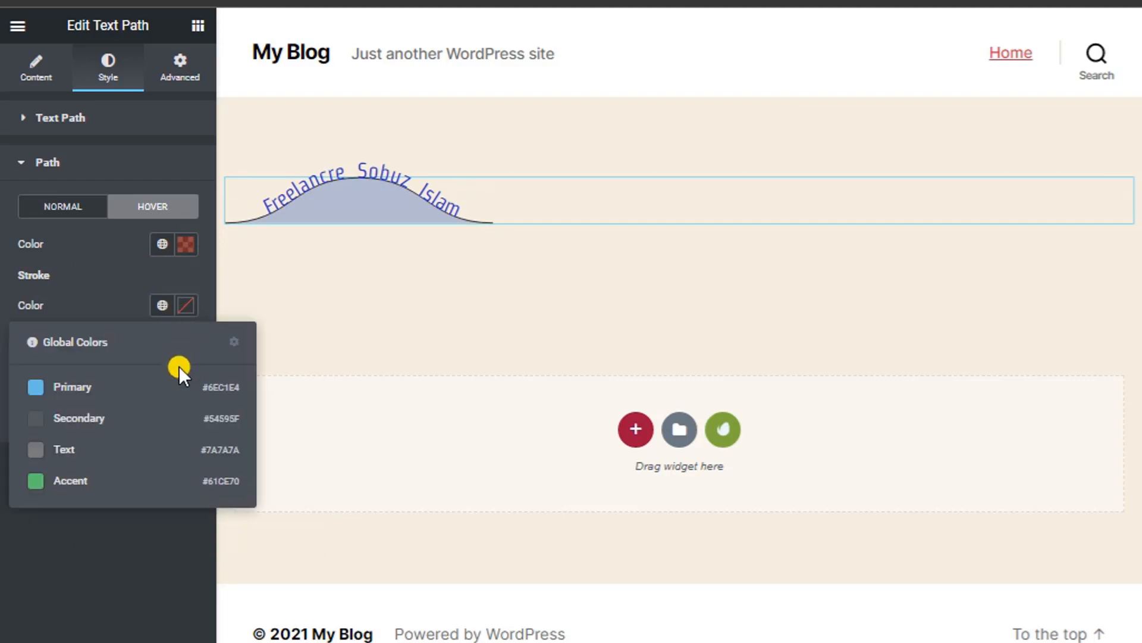
pyautogui.click(79, 418)
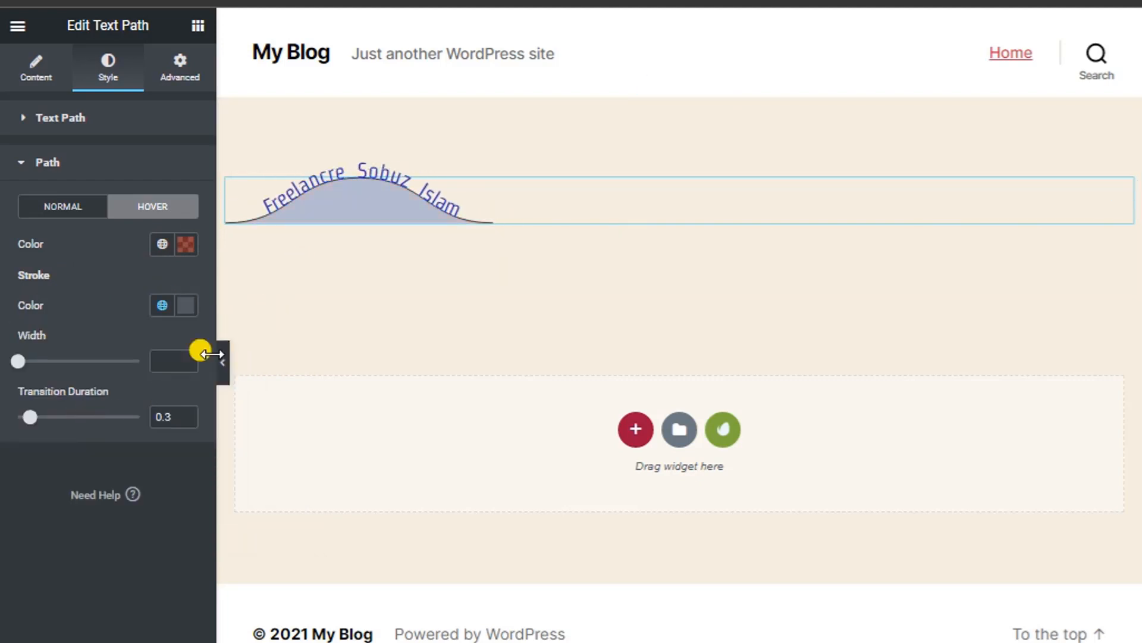
pyautogui.moveTo(18, 361); pyautogui.dragTo(79, 361)
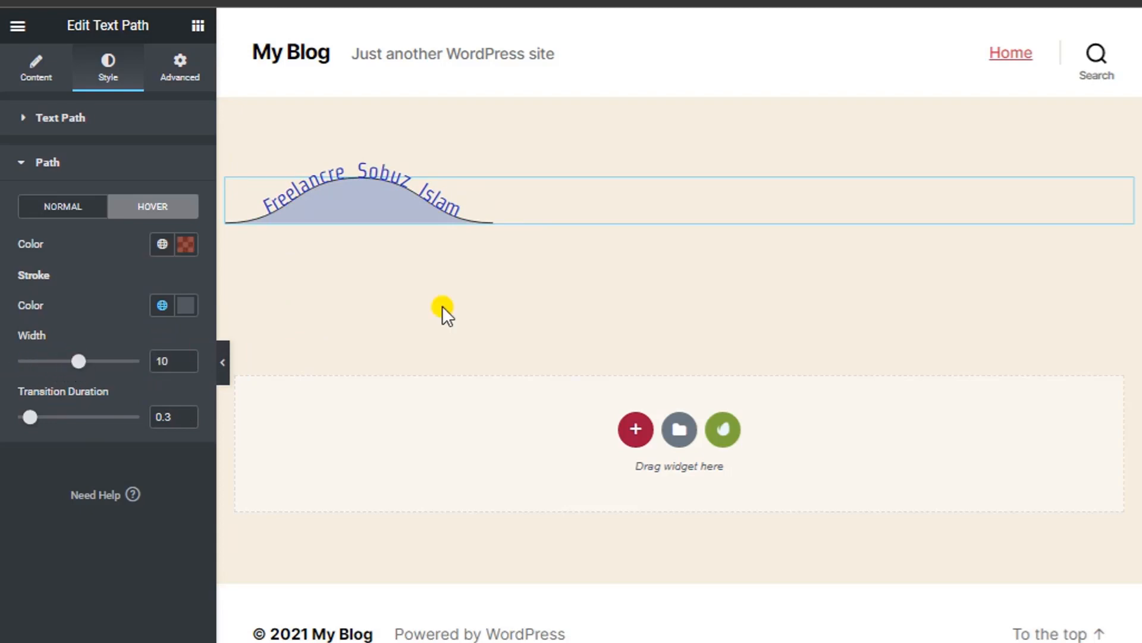
pyautogui.moveTo(29, 416); pyautogui.dragTo(79, 416)
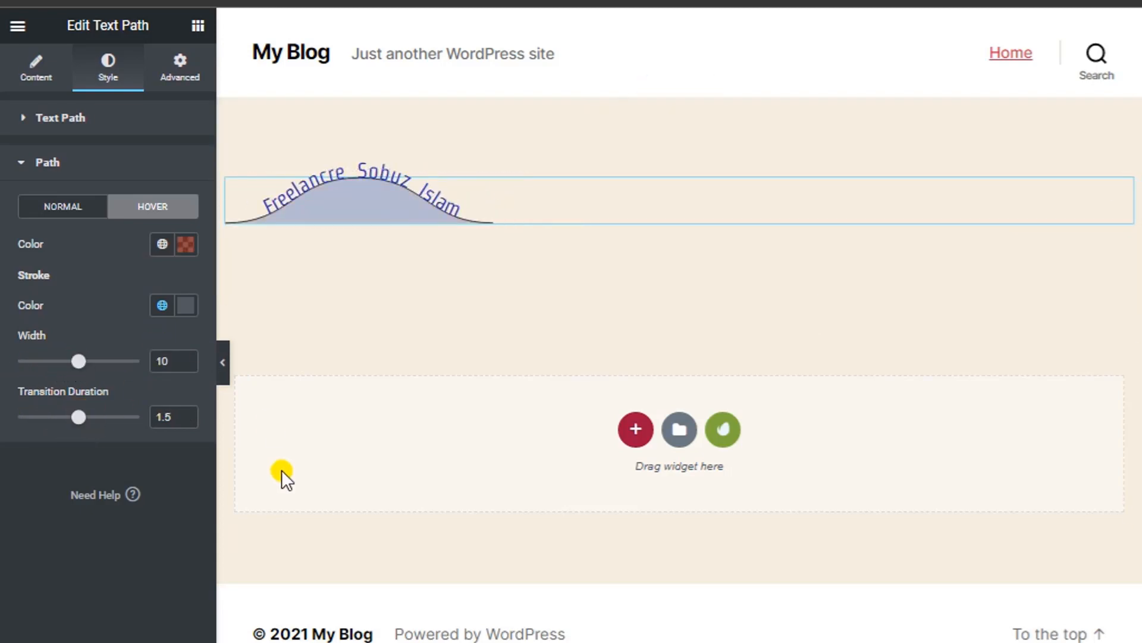